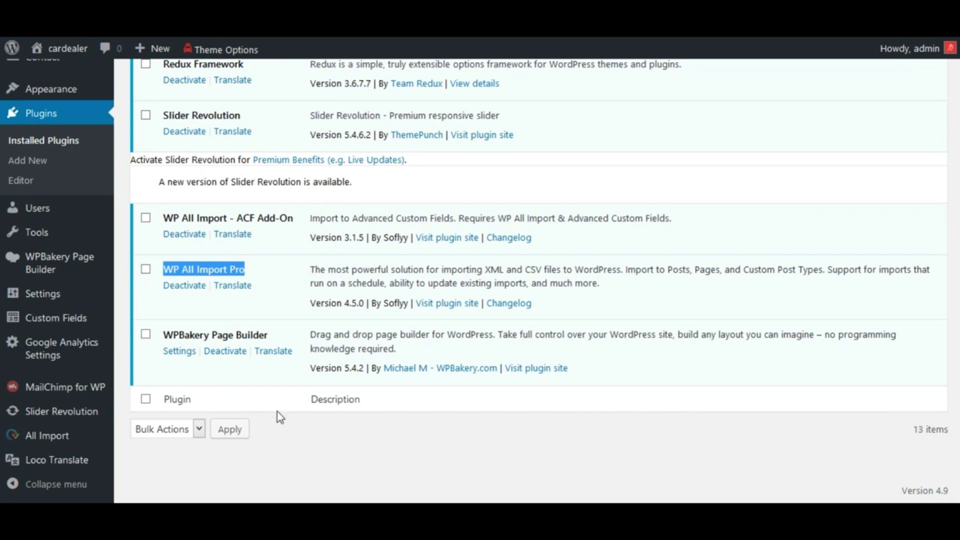
Step: Highlight the WP All Import Pro and WP All Import - ACF Add-On plugin names
{"action": "left_click", "coordinate": [279, 420]}
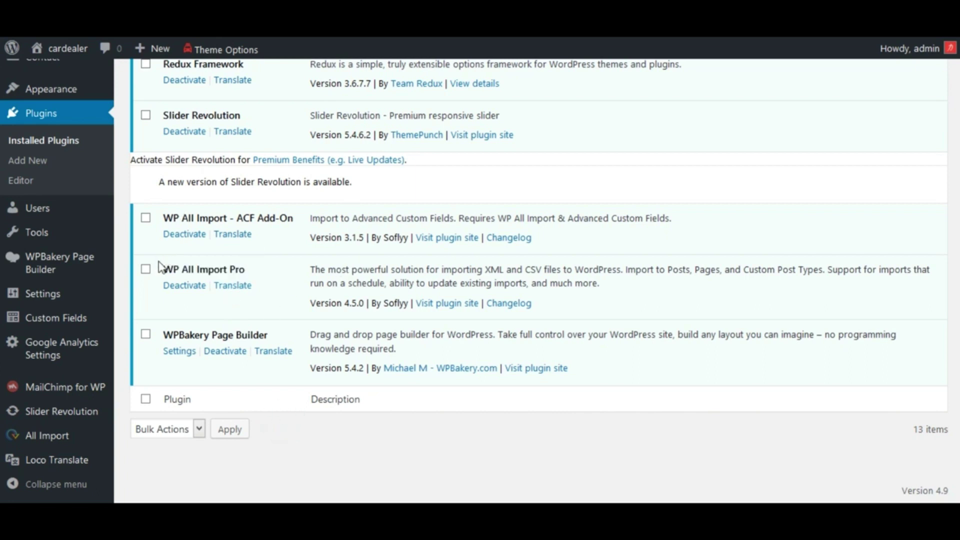
{"action": "left_click_drag", "start_coordinate": [164, 268], "coordinate": [244, 265]}
{"action": "left_click", "coordinate": [264, 274]}
{"action": "left_click_drag", "start_coordinate": [151, 217], "coordinate": [303, 224]}
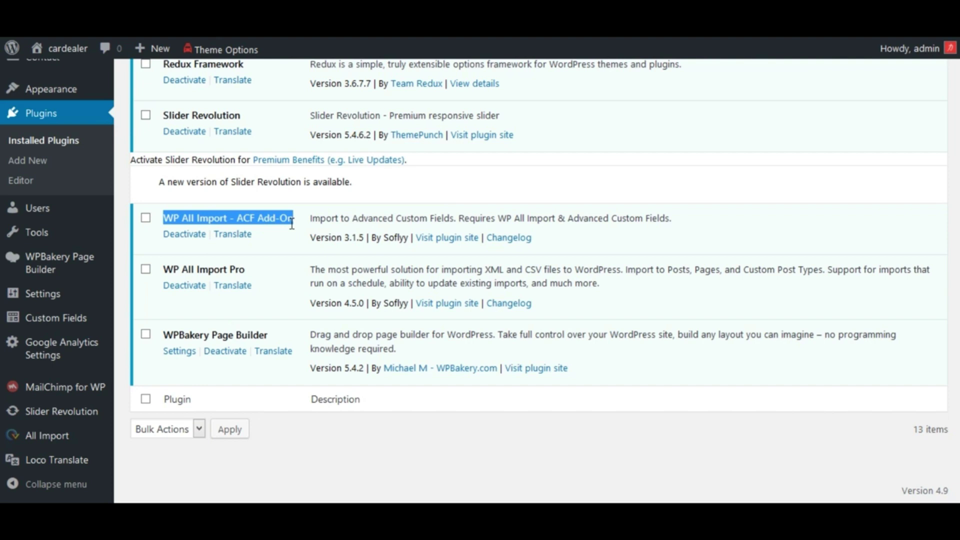
{"action": "left_click", "coordinate": [283, 233]}
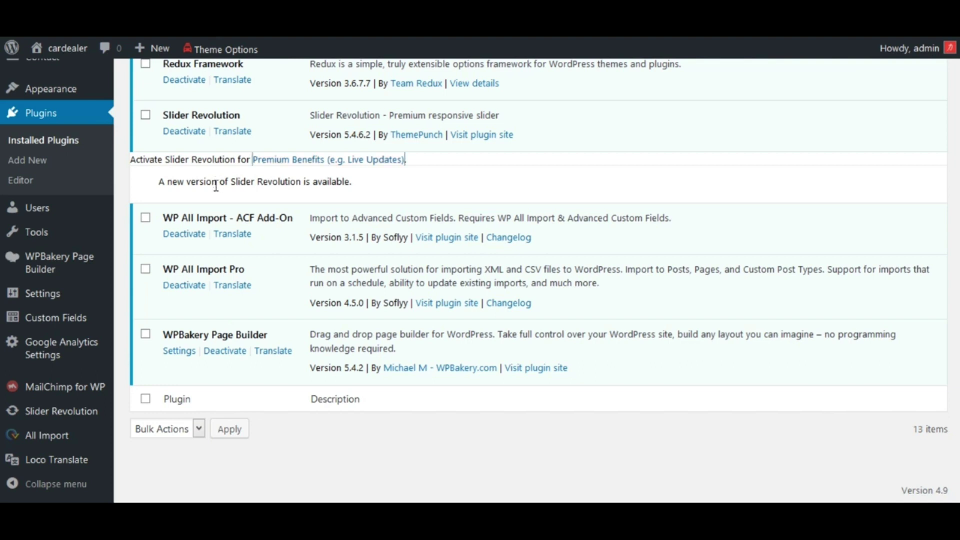
Step: Open Vehicle Inventory > All Cars and confirm it shows 'No cars found.'
{"action": "scroll", "coordinate": [216, 185], "scroll_direction": "up", "scroll_amount": 1}
{"action": "scroll", "coordinate": [125, 185], "scroll_direction": "up", "scroll_amount": 6}
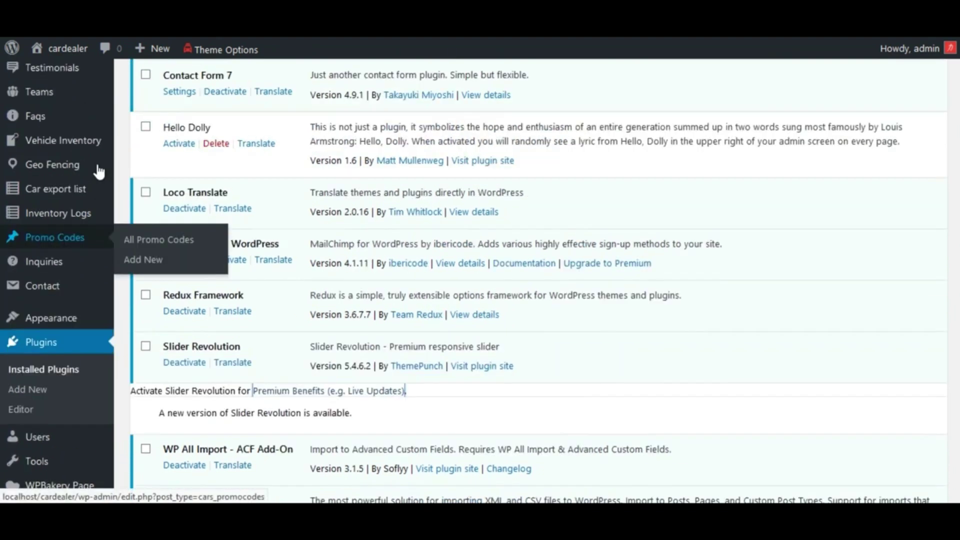
{"action": "mouse_move", "coordinate": [62, 238]}
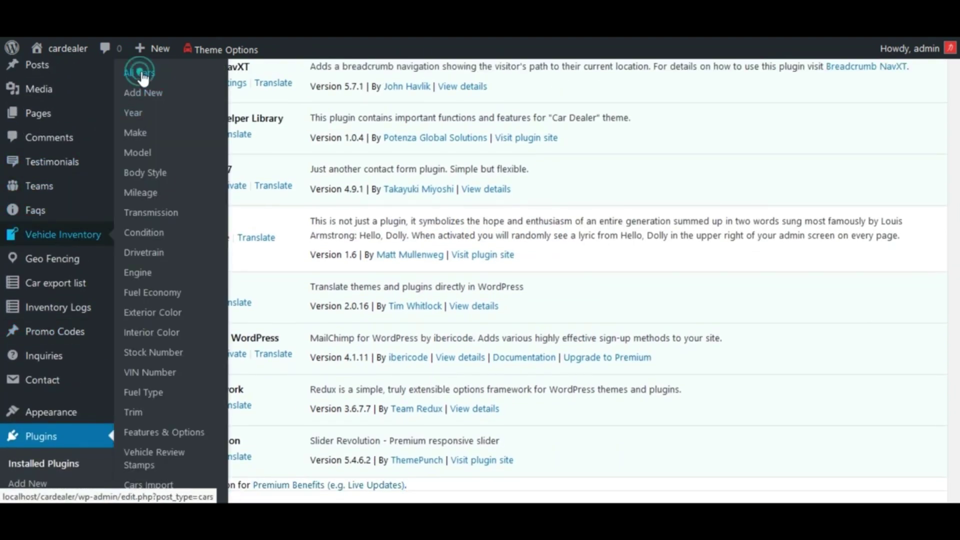
{"action": "left_click", "coordinate": [199, 91]}
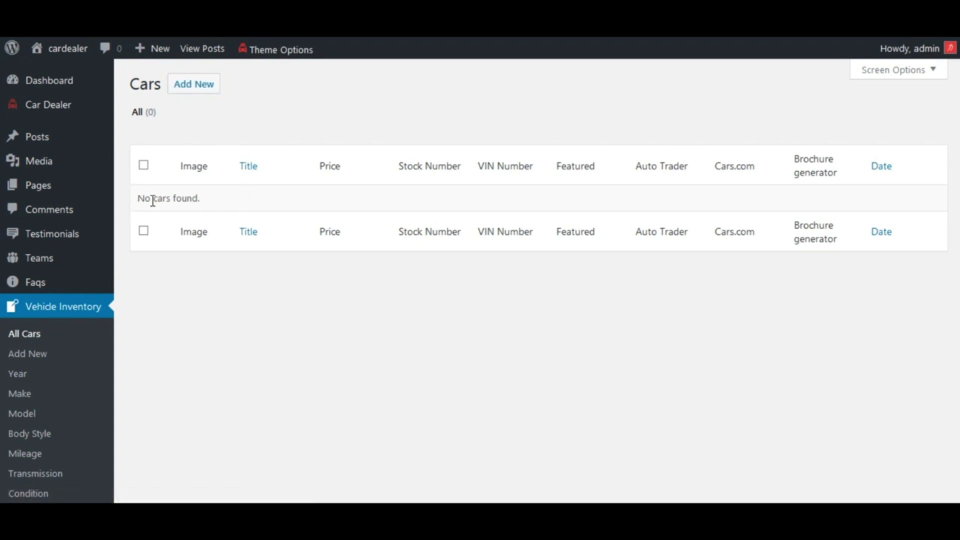
{"action": "left_click_drag", "start_coordinate": [210, 199], "coordinate": [136, 200]}
{"action": "left_click", "coordinate": [262, 202]}
{"action": "scroll", "coordinate": [176, 306], "scroll_direction": "down", "scroll_amount": 12}
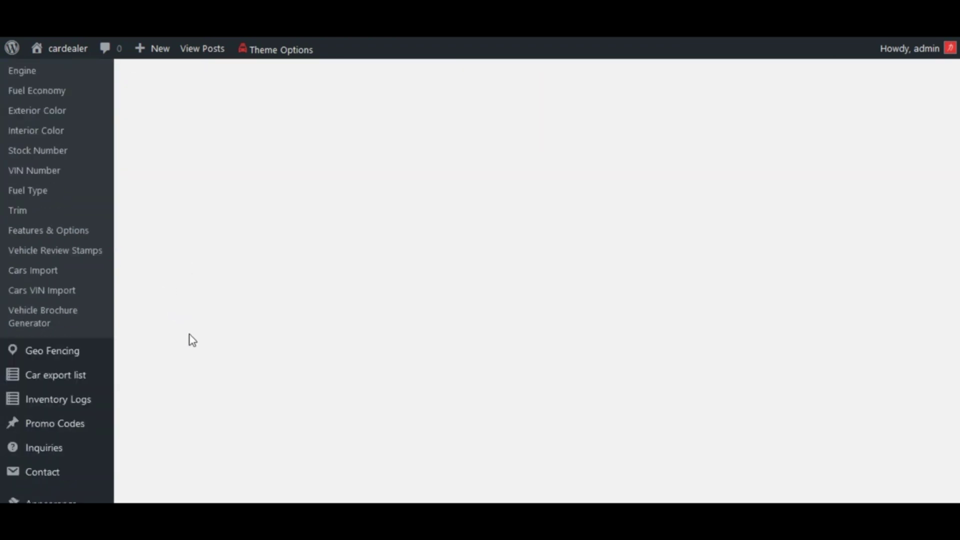
{"action": "scroll", "coordinate": [206, 353], "scroll_direction": "down", "scroll_amount": 3}
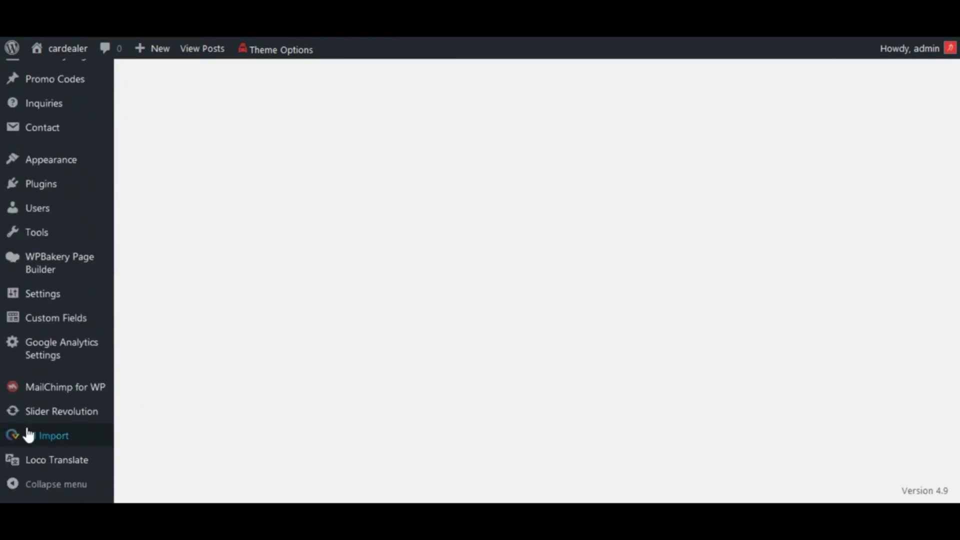
Step: Start a new All Import, try Download from URL, then list existing files CarDealer_CSV.csv and sample.csv
{"action": "mouse_move", "coordinate": [43, 443]}
{"action": "left_click", "coordinate": [158, 413]}
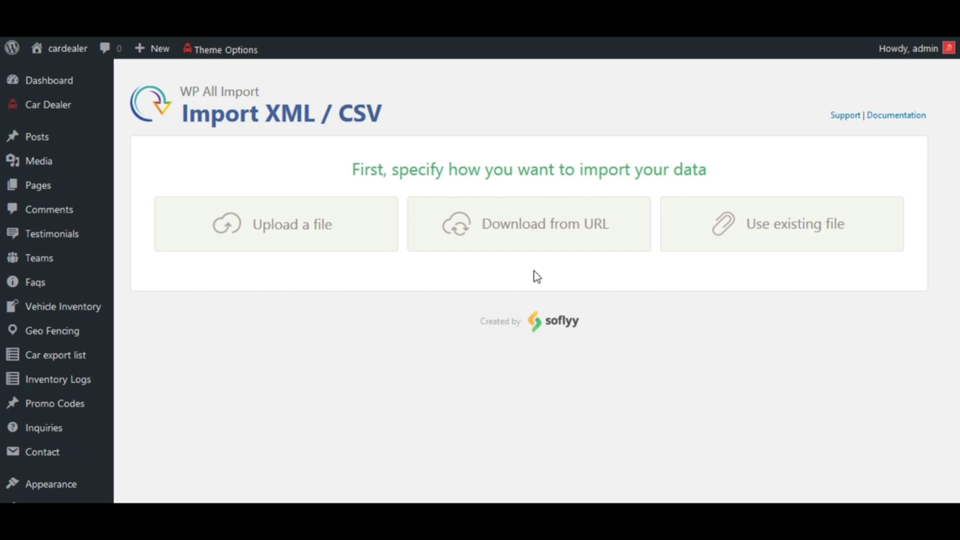
{"action": "left_click", "coordinate": [524, 223]}
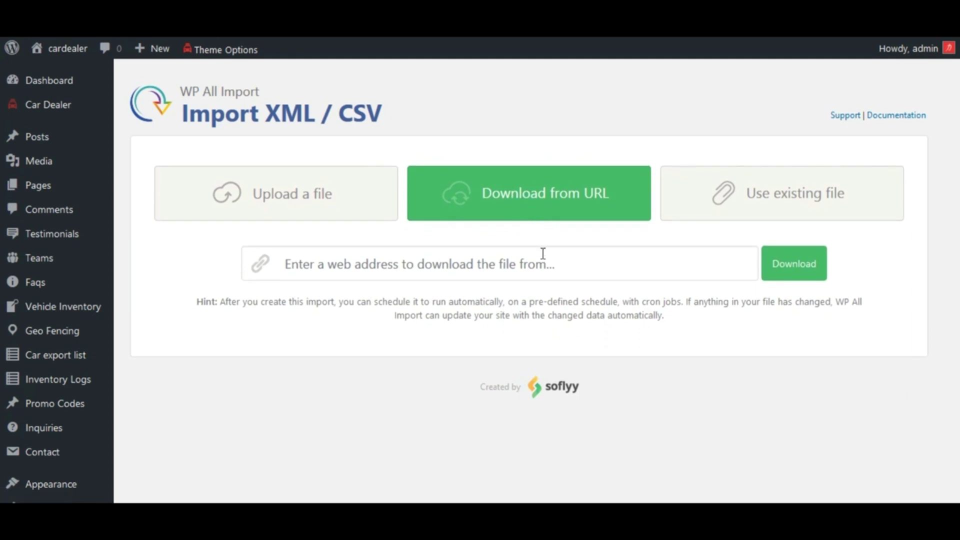
{"action": "left_click", "coordinate": [360, 263]}
{"action": "left_click", "coordinate": [771, 189]}
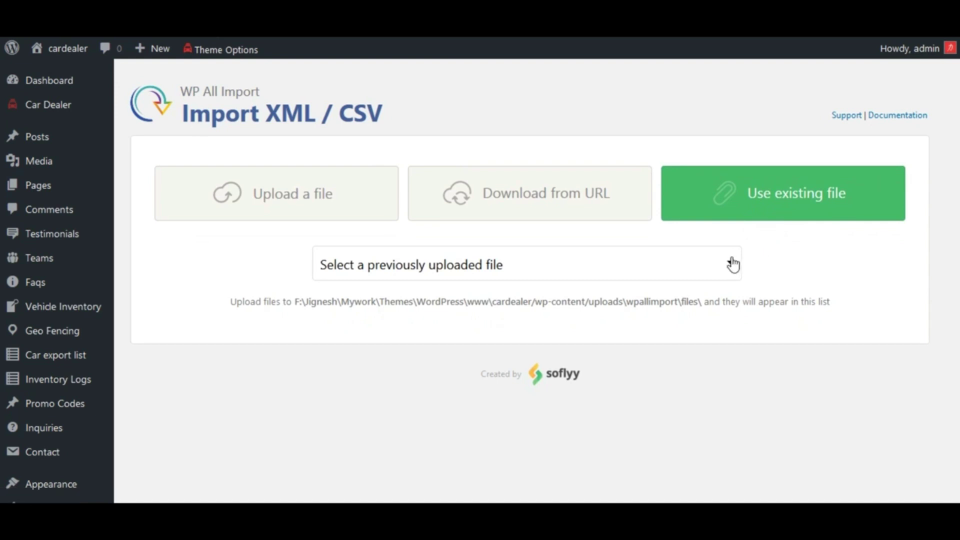
{"action": "left_click", "coordinate": [727, 258]}
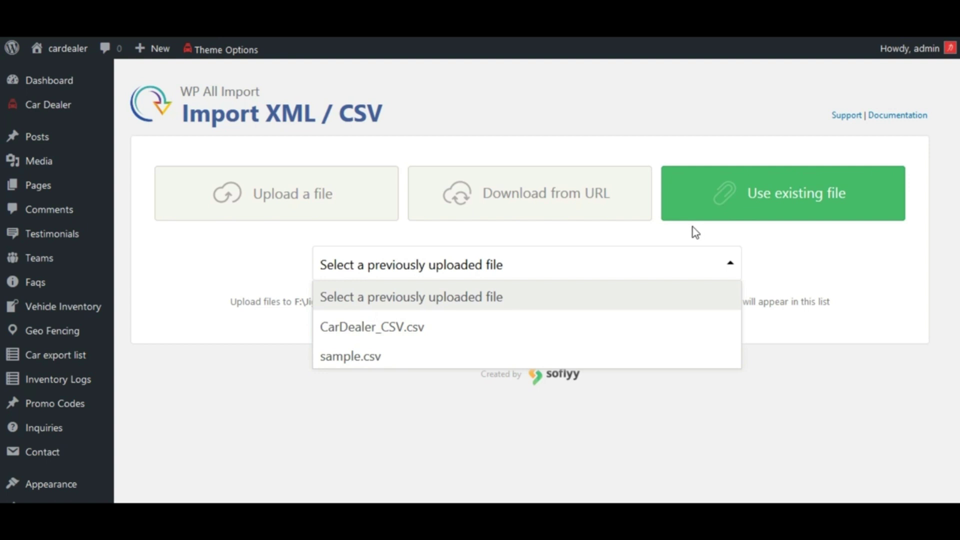
Step: Upload CarDealer_CSV.csv from the computer as the import file
{"action": "left_click", "coordinate": [280, 243]}
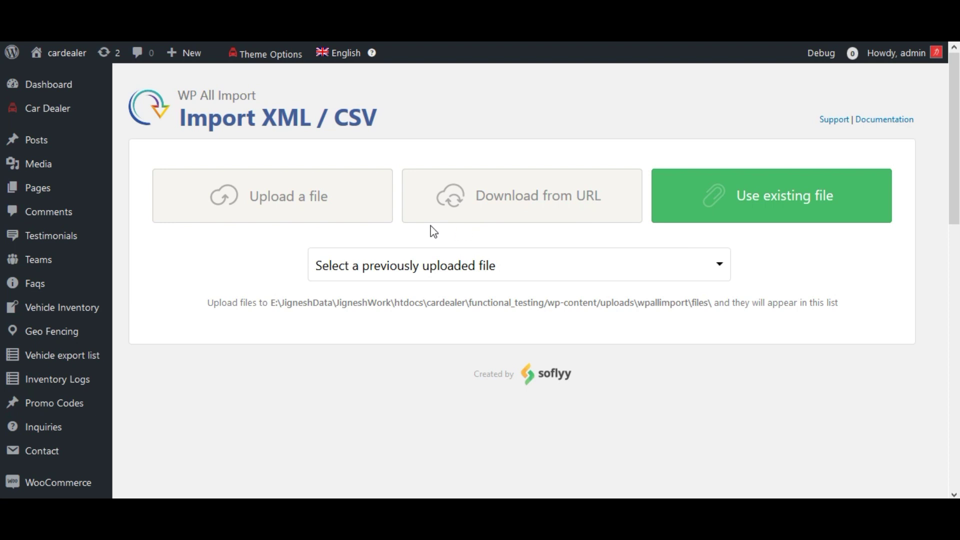
{"action": "left_click", "coordinate": [292, 208]}
{"action": "left_click", "coordinate": [304, 280]}
{"action": "double_click", "coordinate": [457, 283]}
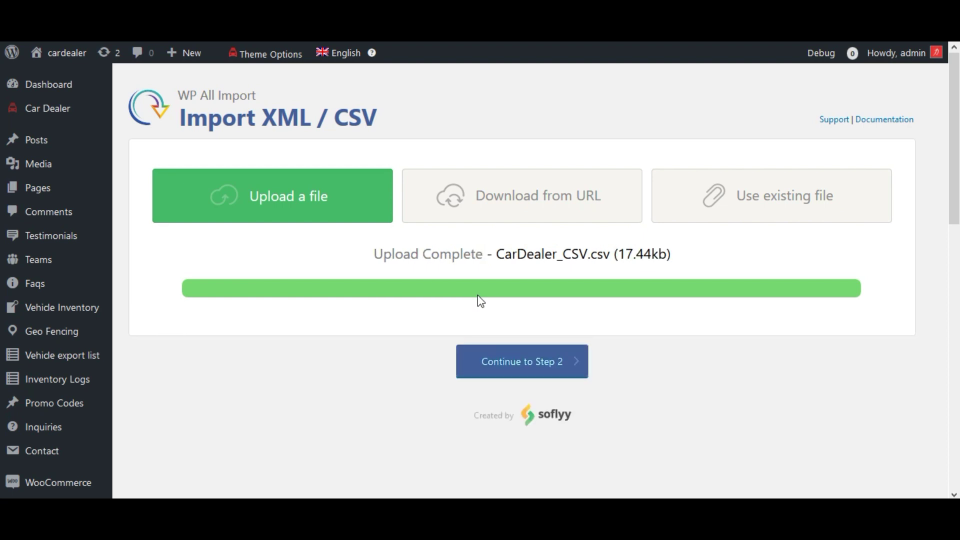
{"action": "scroll", "coordinate": [478, 300], "scroll_direction": "down", "scroll_amount": 2}
{"action": "scroll", "coordinate": [479, 302], "scroll_direction": "down", "scroll_amount": 2}
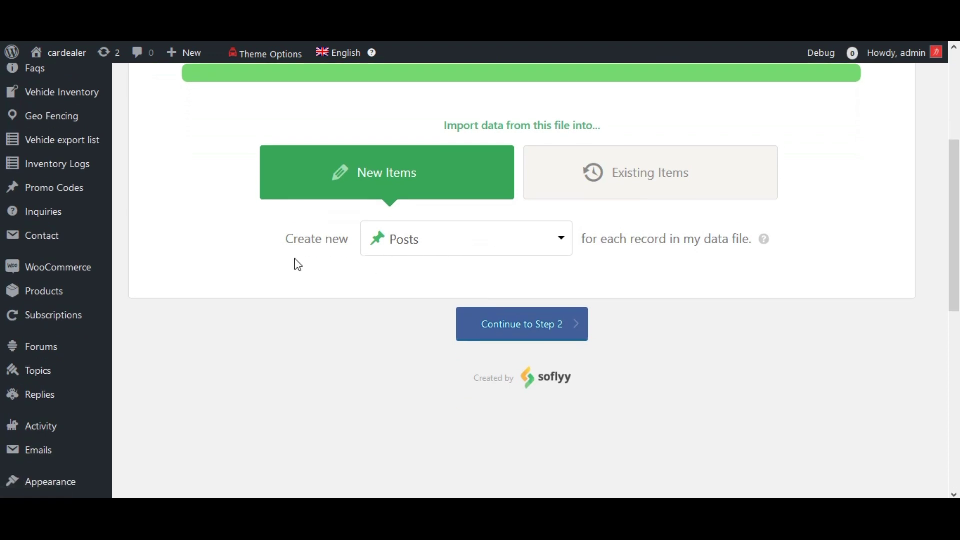
Step: Set the import to create new Inventory items and continue to Step 2
{"action": "left_click", "coordinate": [457, 248]}
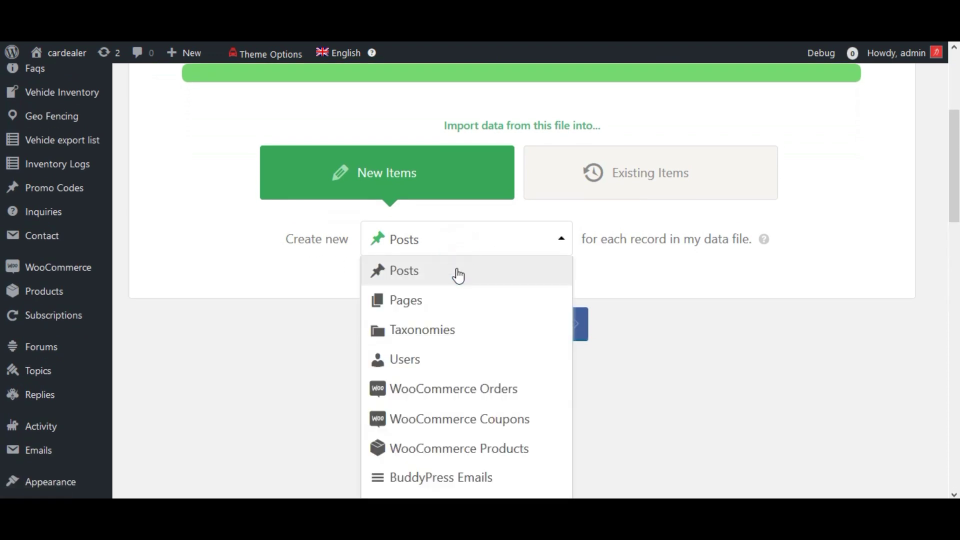
{"action": "scroll", "coordinate": [461, 342], "scroll_direction": "down", "scroll_amount": 5}
{"action": "scroll", "coordinate": [465, 344], "scroll_direction": "down", "scroll_amount": 5}
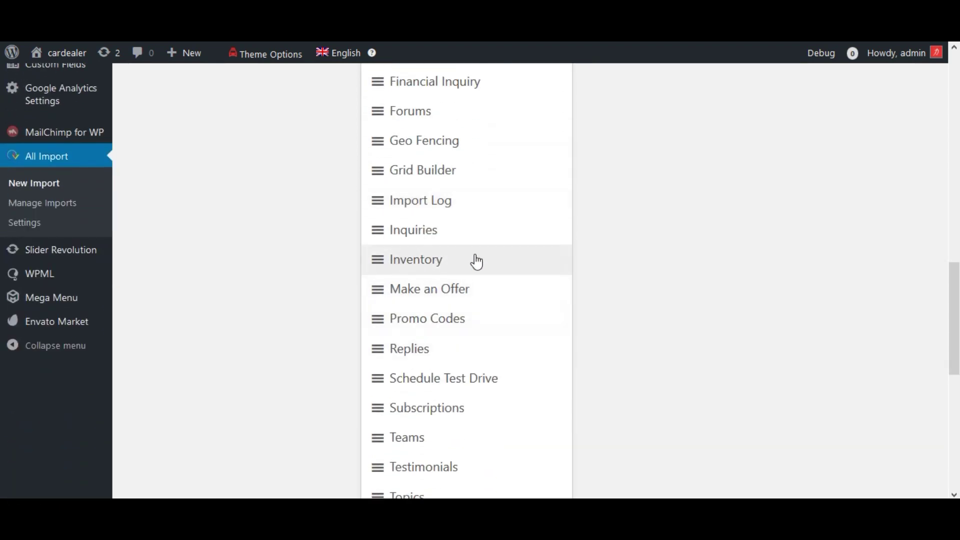
{"action": "left_click", "coordinate": [418, 260]}
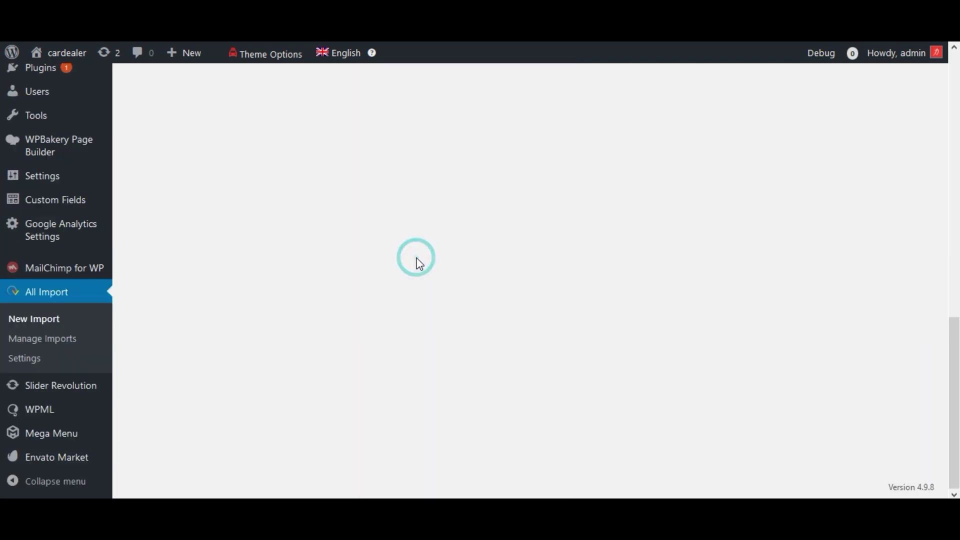
{"action": "scroll", "coordinate": [510, 293], "scroll_direction": "up", "scroll_amount": 5}
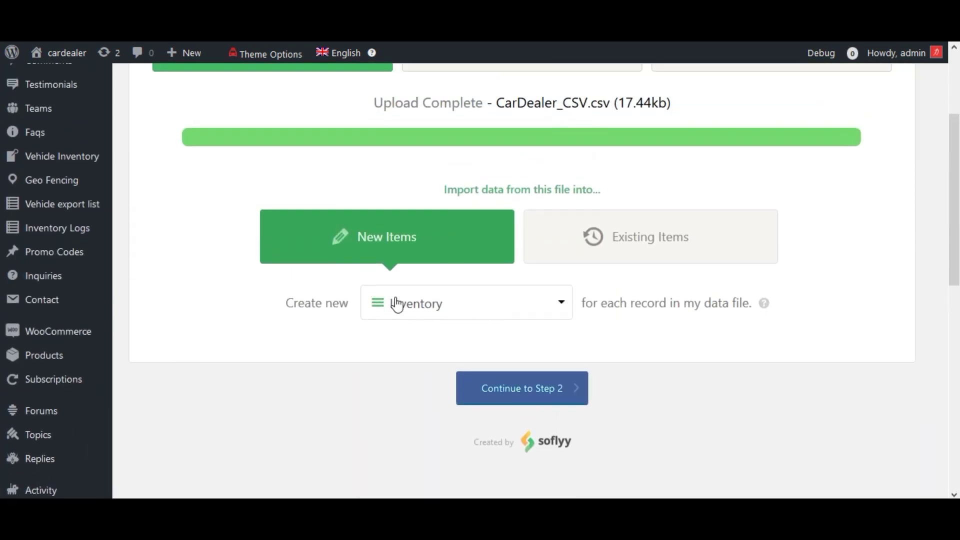
{"action": "left_click", "coordinate": [524, 395]}
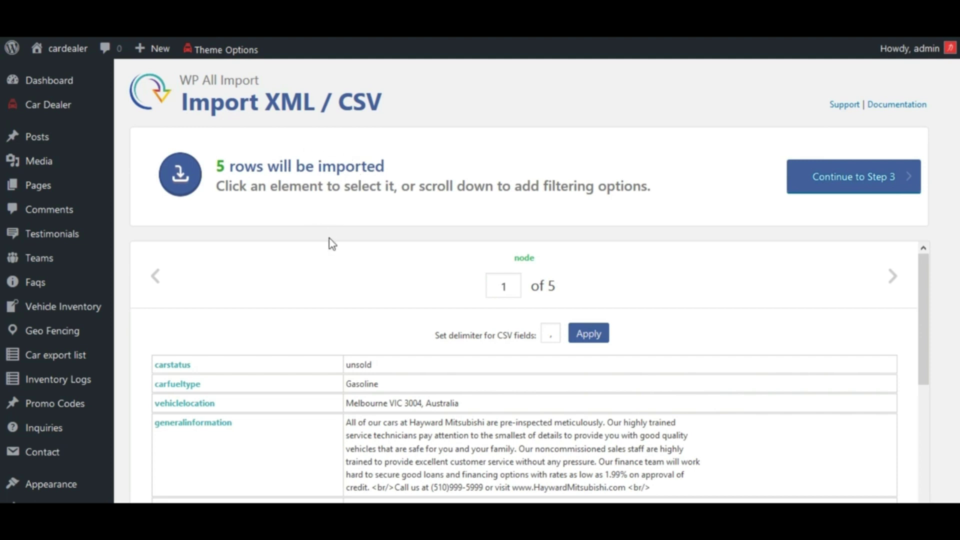
Step: Scroll through the Step 2 preview of the 5 CSV rows
{"action": "scroll", "coordinate": [332, 252], "scroll_direction": "down", "scroll_amount": 5}
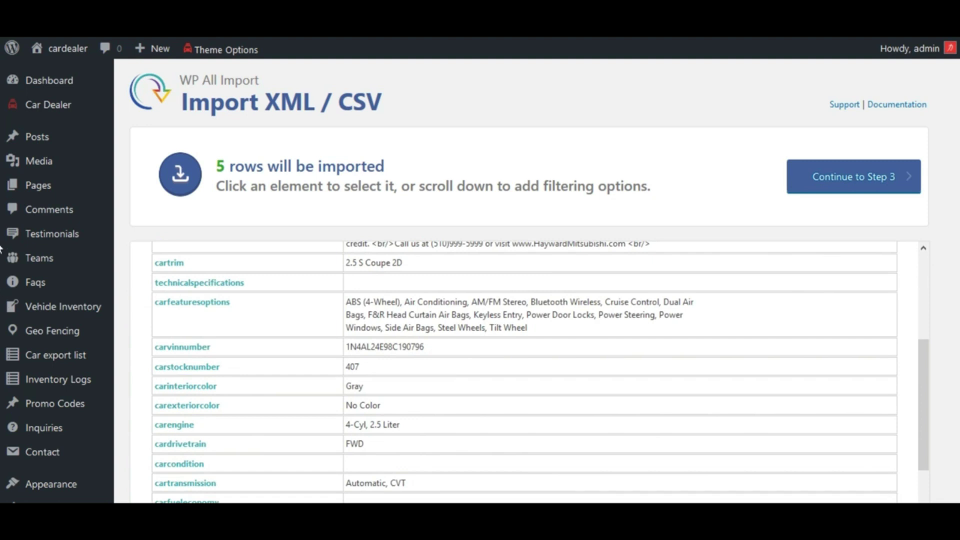
{"action": "scroll", "coordinate": [1, 246], "scroll_direction": "down", "scroll_amount": 3}
{"action": "scroll", "coordinate": [249, 378], "scroll_direction": "down", "scroll_amount": 2}
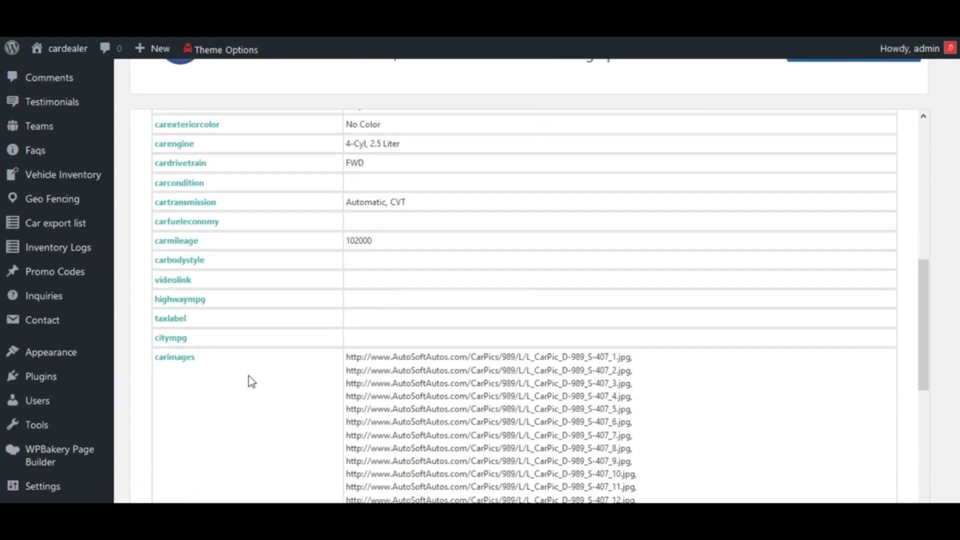
{"action": "scroll", "coordinate": [243, 368], "scroll_direction": "down", "scroll_amount": 6}
{"action": "scroll", "coordinate": [245, 368], "scroll_direction": "up", "scroll_amount": 4}
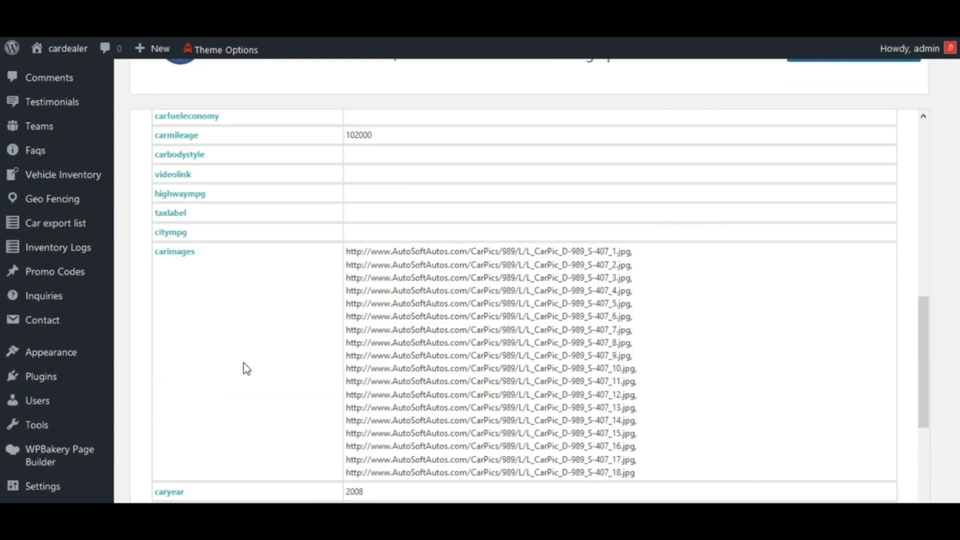
{"action": "scroll", "coordinate": [246, 368], "scroll_direction": "up", "scroll_amount": 5}
{"action": "scroll", "coordinate": [937, 295], "scroll_direction": "down", "scroll_amount": 5}
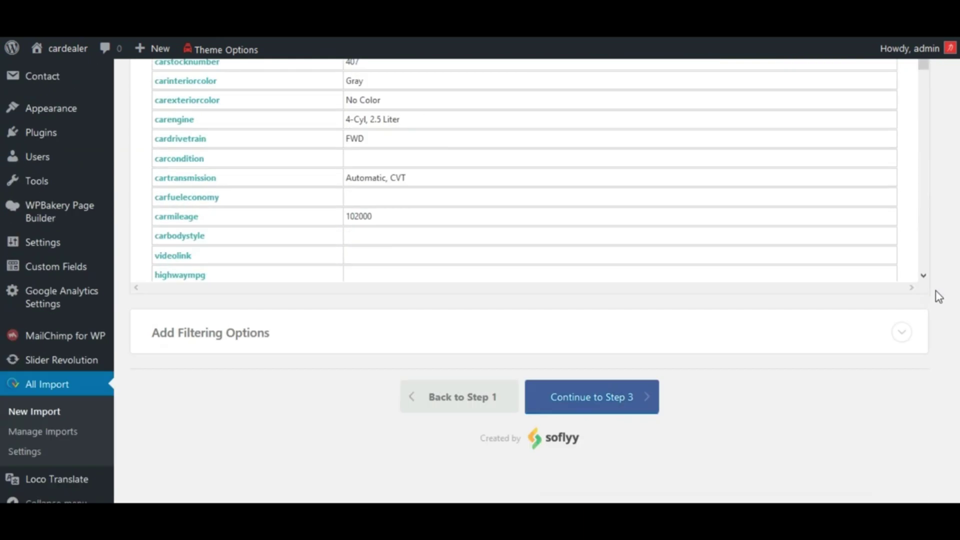
{"action": "scroll", "coordinate": [937, 295], "scroll_direction": "down", "scroll_amount": 1}
Step: In Step 3, set the post title to {caryear[1]} {carmake[1]} {carmodel[1]}
{"action": "left_click", "coordinate": [590, 386]}
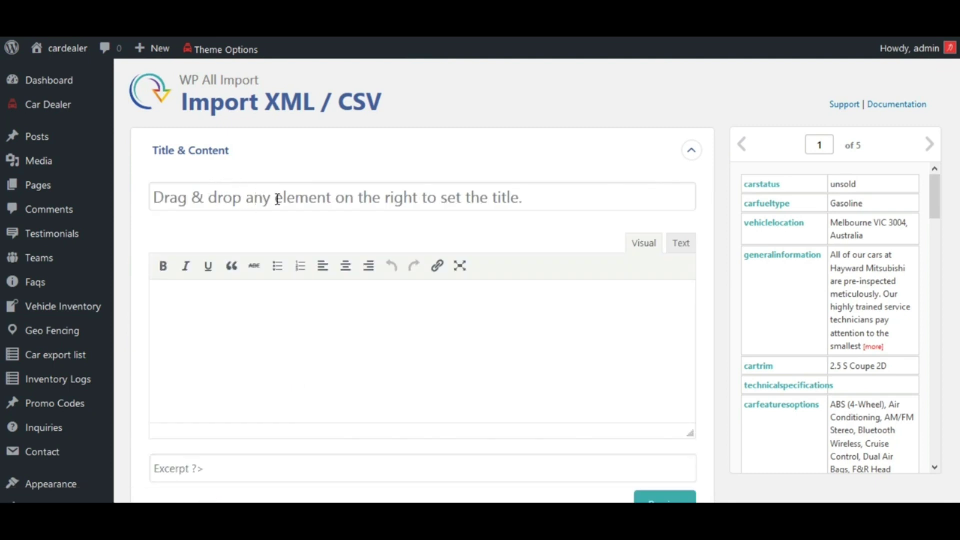
{"action": "scroll", "coordinate": [782, 304], "scroll_direction": "down", "scroll_amount": 10}
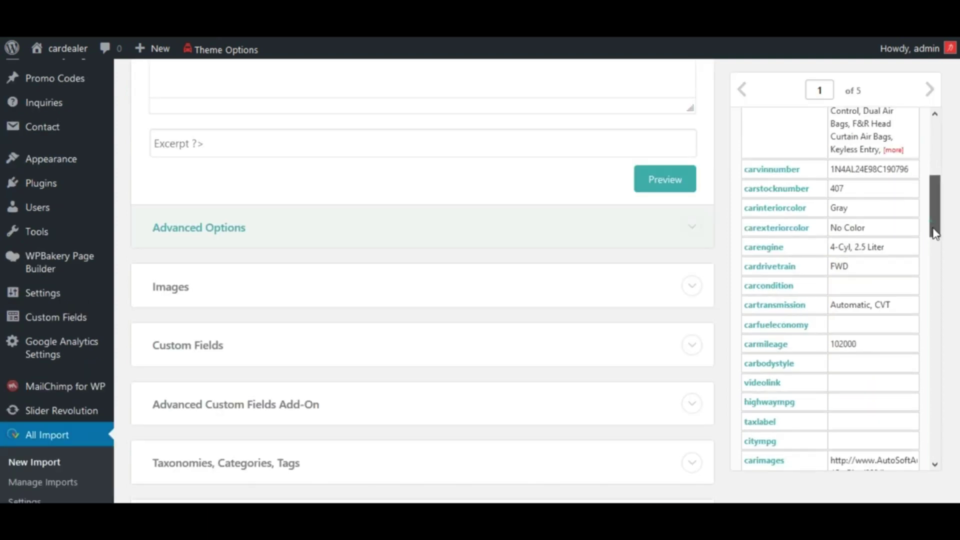
{"action": "left_click_drag", "start_coordinate": [934, 232], "coordinate": [932, 439]}
{"action": "scroll", "coordinate": [393, 164], "scroll_direction": "up", "scroll_amount": 7}
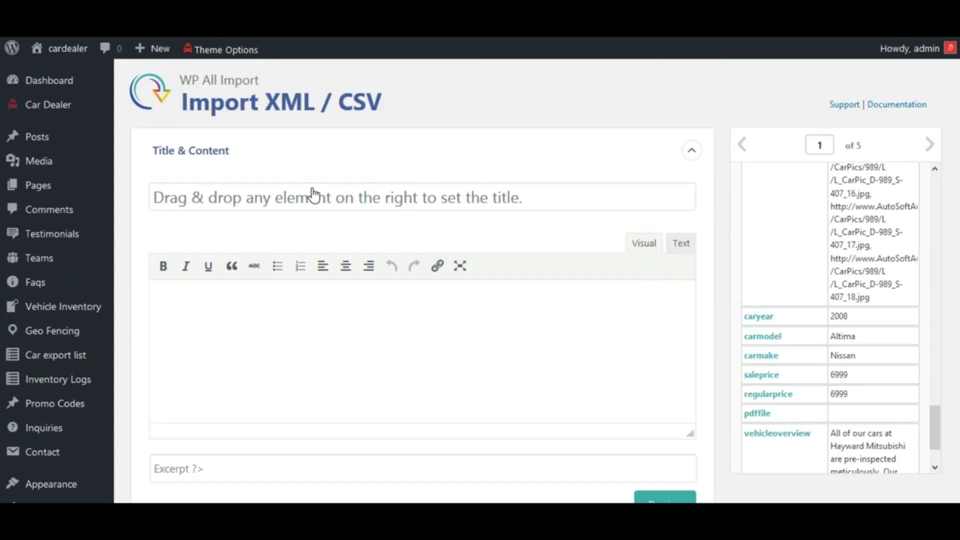
{"action": "left_click_drag", "start_coordinate": [759, 322], "coordinate": [264, 201]}
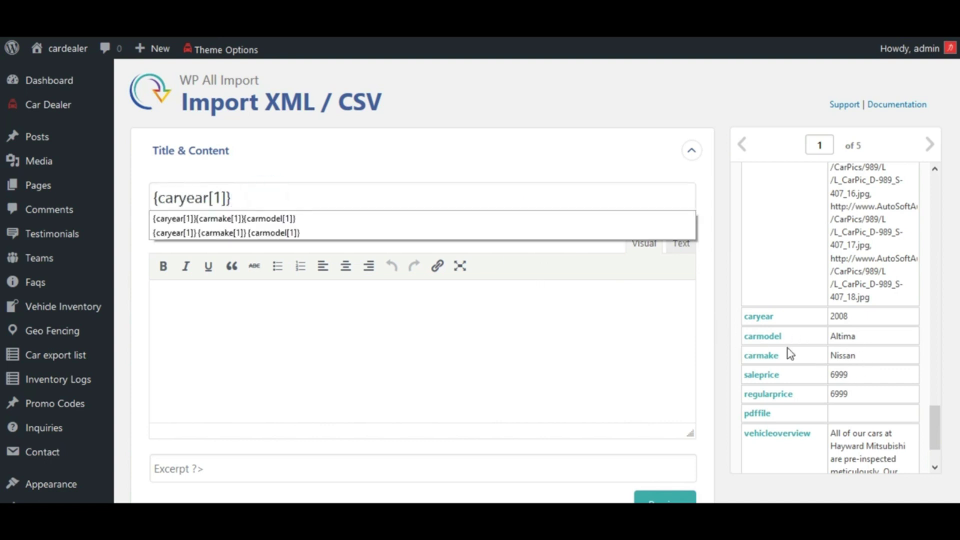
{"action": "left_click_drag", "start_coordinate": [776, 356], "coordinate": [377, 202]}
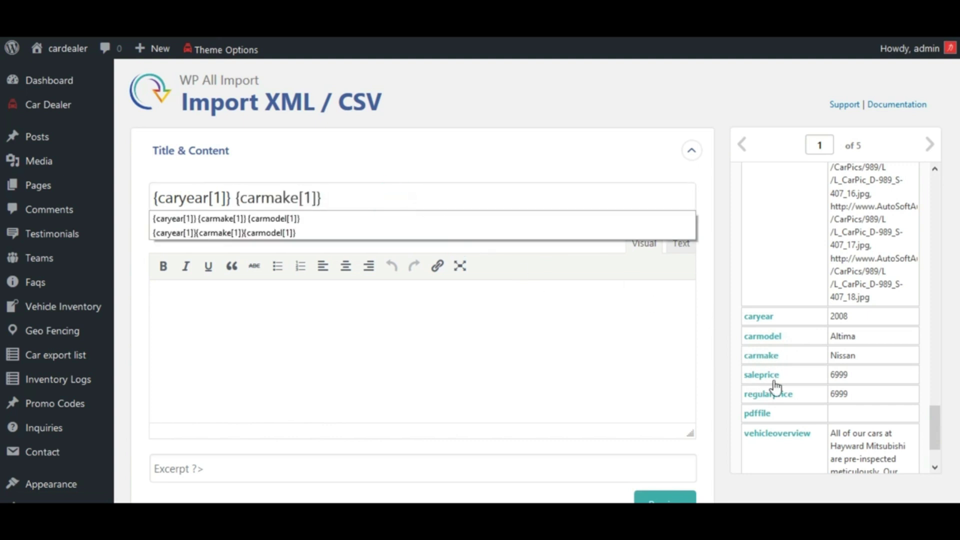
{"action": "left_click_drag", "start_coordinate": [758, 335], "coordinate": [423, 203]}
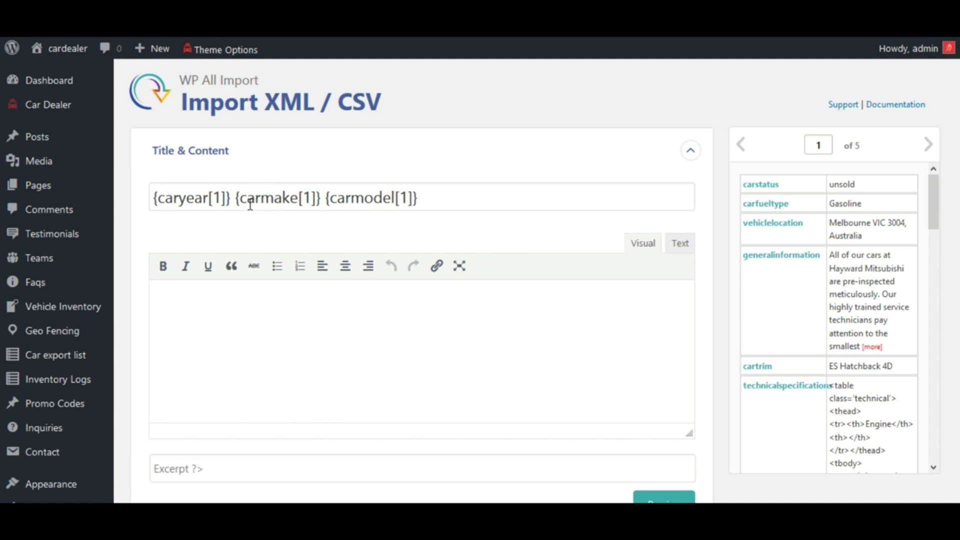
Step: Wrap {carmake[1]} in the title as [str_replace(",", "", {carmake[1]})] to strip commas
{"action": "left_click", "coordinate": [237, 199]}
{"action": "type", "text": "[str_"}
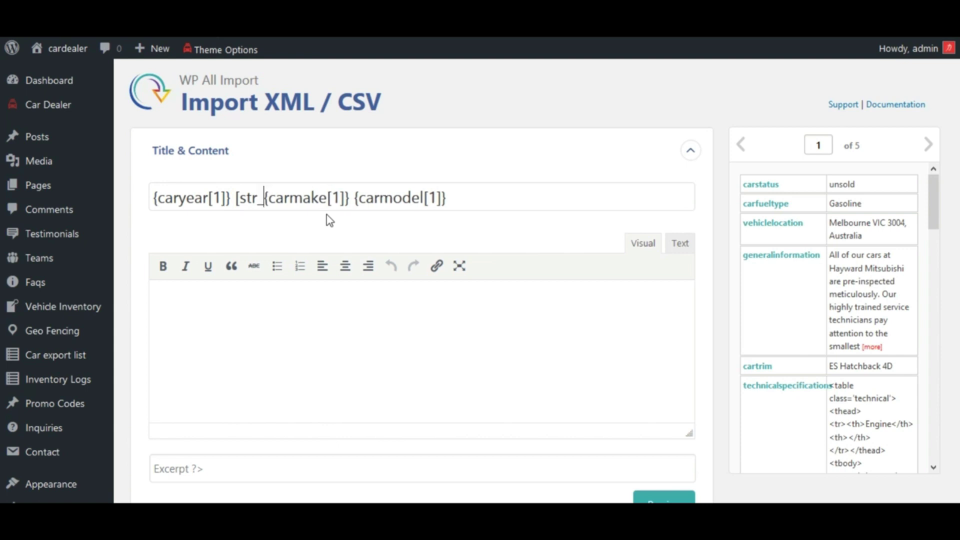
{"action": "type", "text": "replace"}
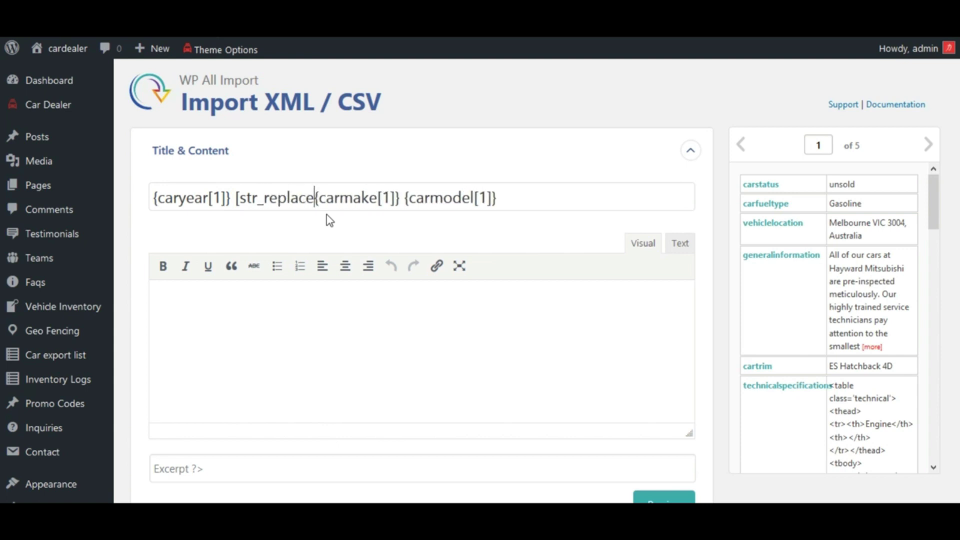
{"action": "type", "text": "("}
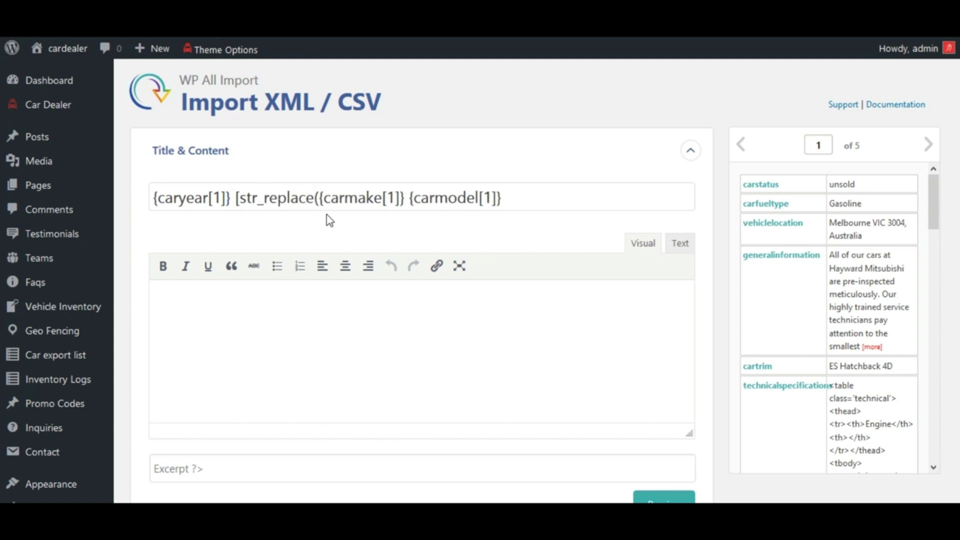
{"action": "type", "text": "\",\""}
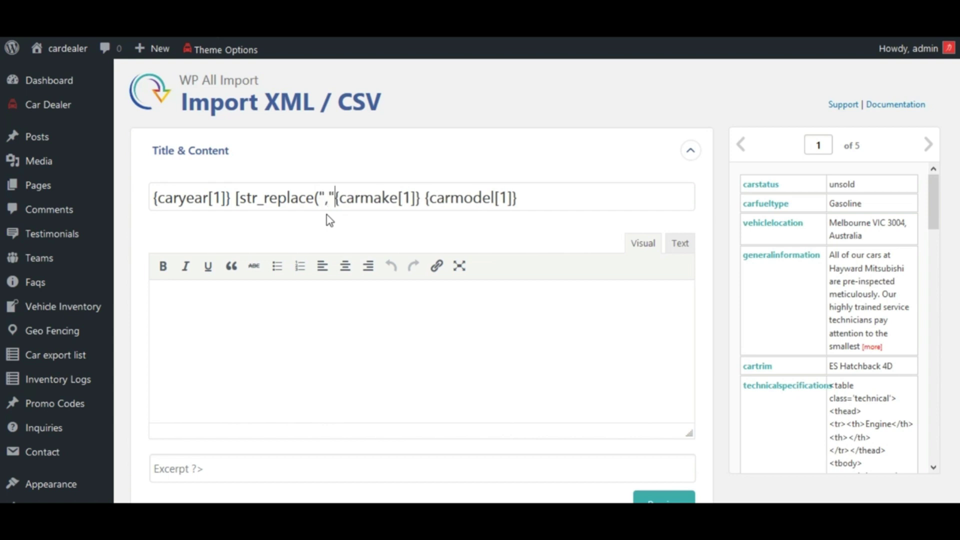
{"action": "type", "text": ", \"\""}
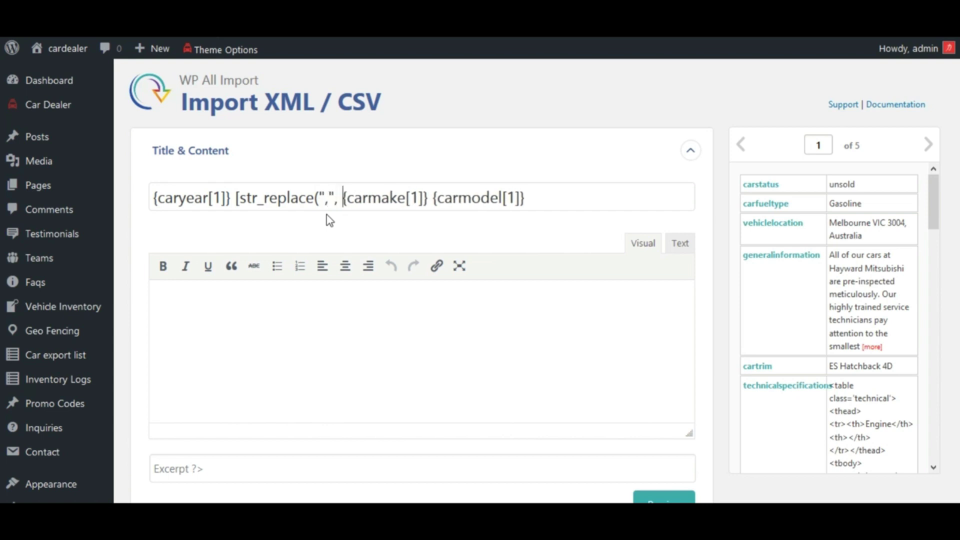
{"action": "type", "text": ","}
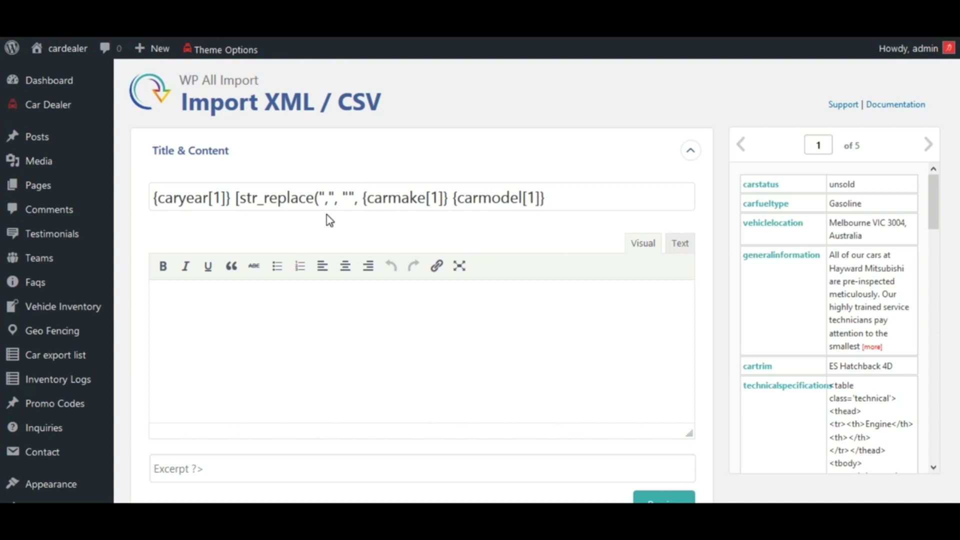
{"action": "key", "text": "Right"}
{"action": "key", "text": "Right"}
{"action": "key", "text": "Right"}
{"action": "key", "text": "Right"}
{"action": "key", "text": "Right"}
{"action": "key", "text": "Right"}
{"action": "key", "text": "Right"}
{"action": "key", "text": "Right"}
{"action": "key", "text": "Right"}
{"action": "key", "text": "Right"}
{"action": "key", "text": "Right"}
{"action": "key", "text": "Right"}
{"action": "type", "text": ")]"}
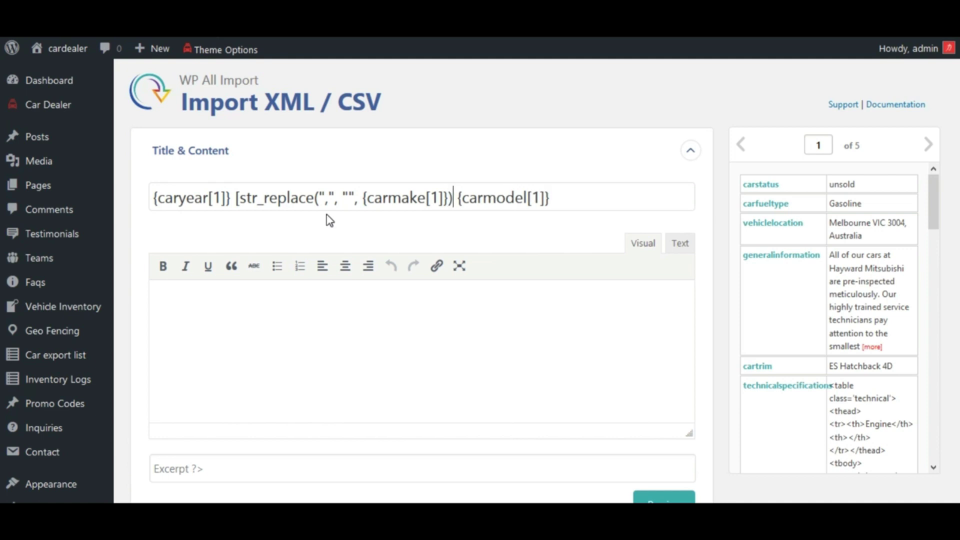
{"action": "left_click", "coordinate": [354, 226]}
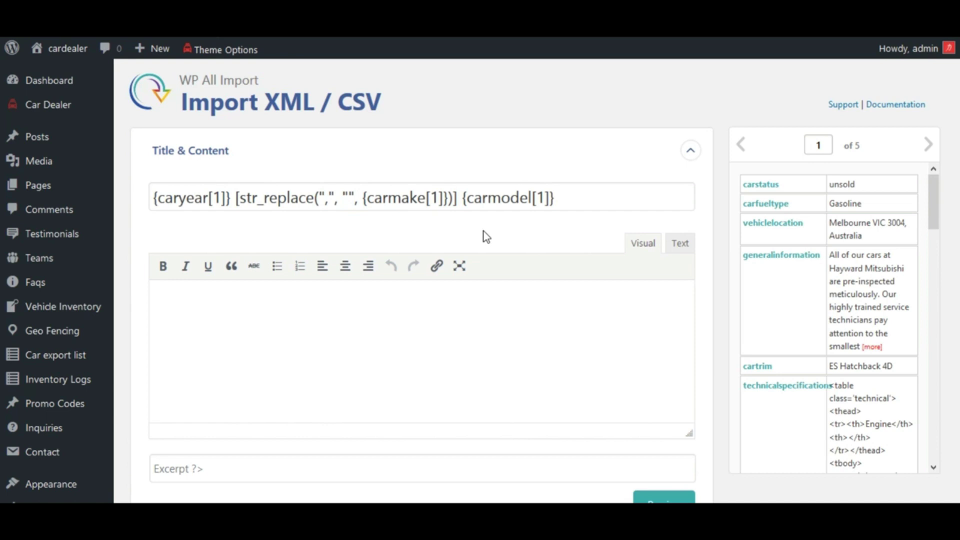
{"action": "scroll", "coordinate": [487, 237], "scroll_direction": "down", "scroll_amount": 3}
{"action": "scroll", "coordinate": [283, 292], "scroll_direction": "down", "scroll_amount": 10}
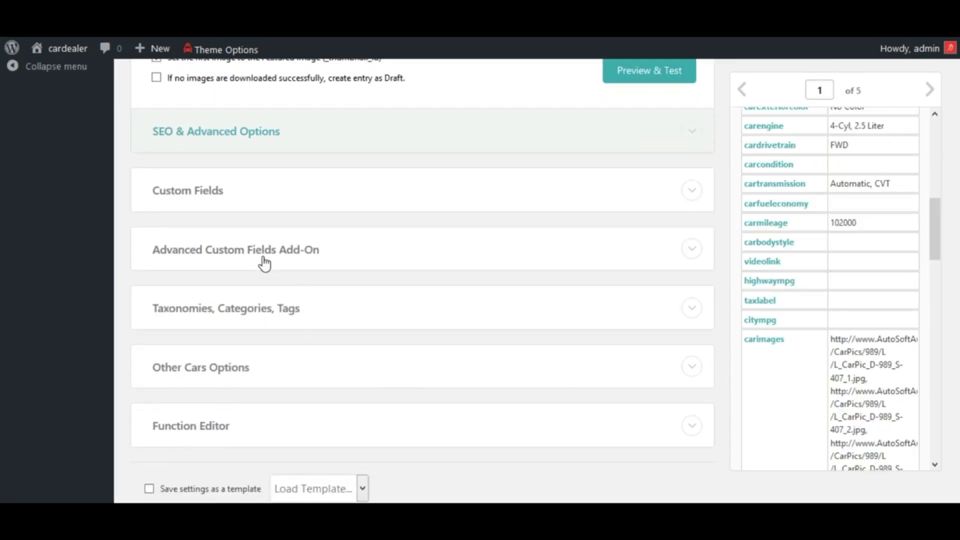
Step: Expand the ACF Add-On panel and tick the Car Data and Car Tabs field groups
{"action": "left_click", "coordinate": [264, 254]}
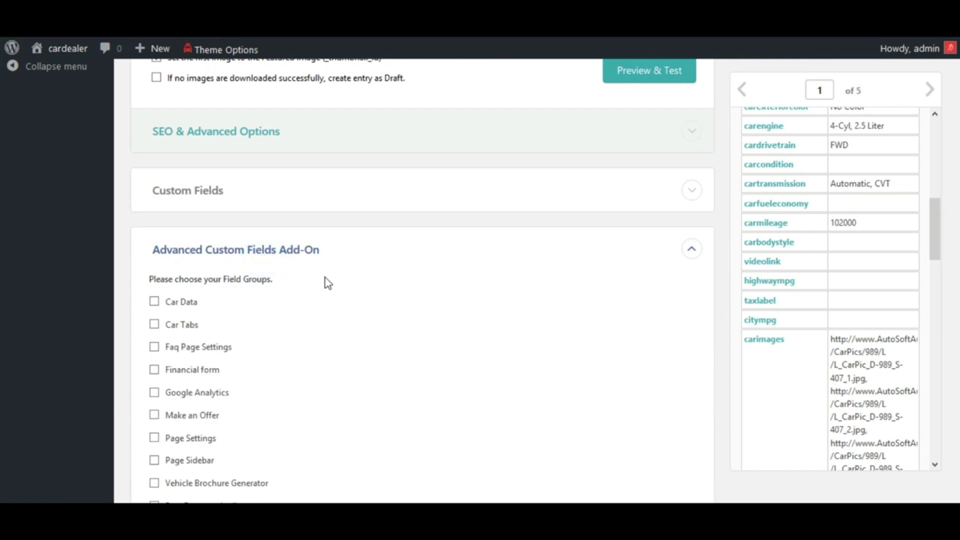
{"action": "scroll", "coordinate": [280, 267], "scroll_direction": "down", "scroll_amount": 2}
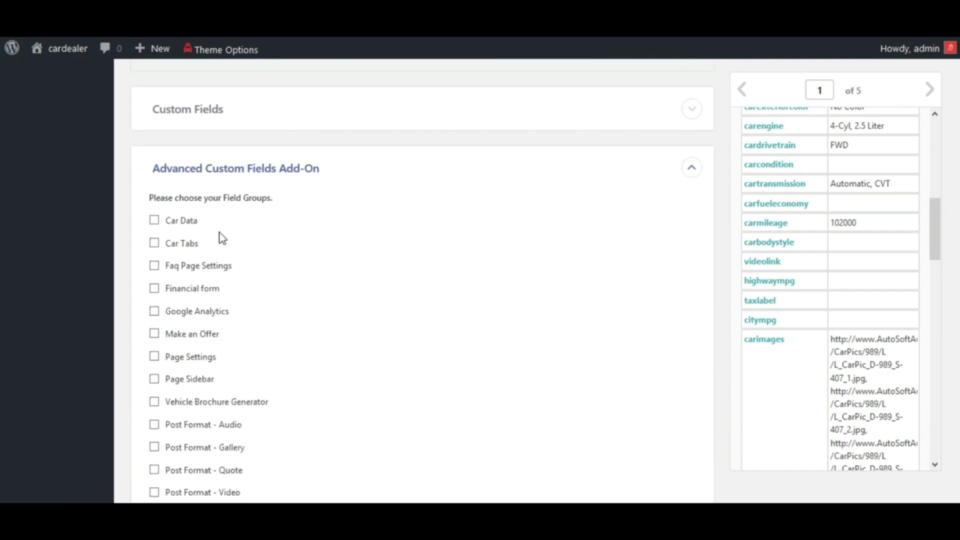
{"action": "scroll", "coordinate": [183, 360], "scroll_direction": "down", "scroll_amount": 3}
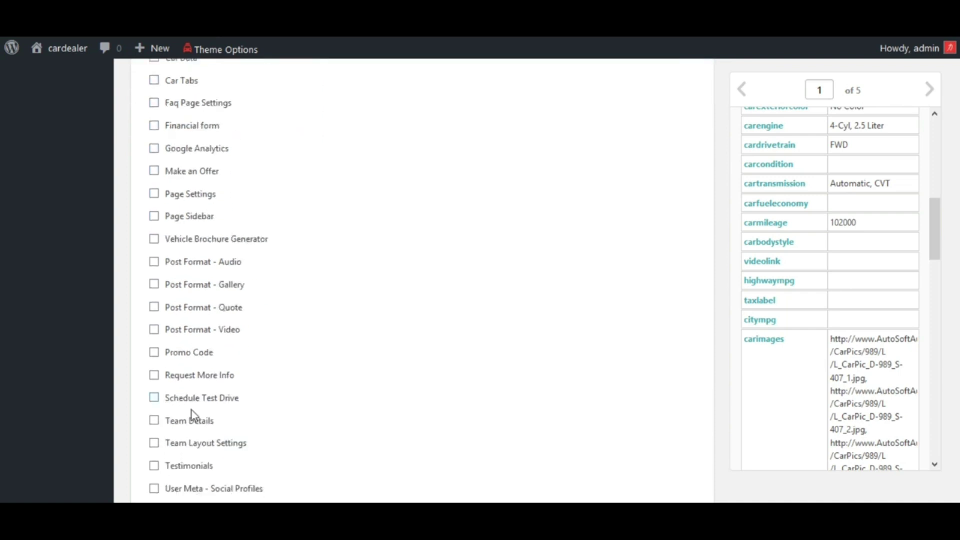
{"action": "scroll", "coordinate": [180, 194], "scroll_direction": "up", "scroll_amount": 2}
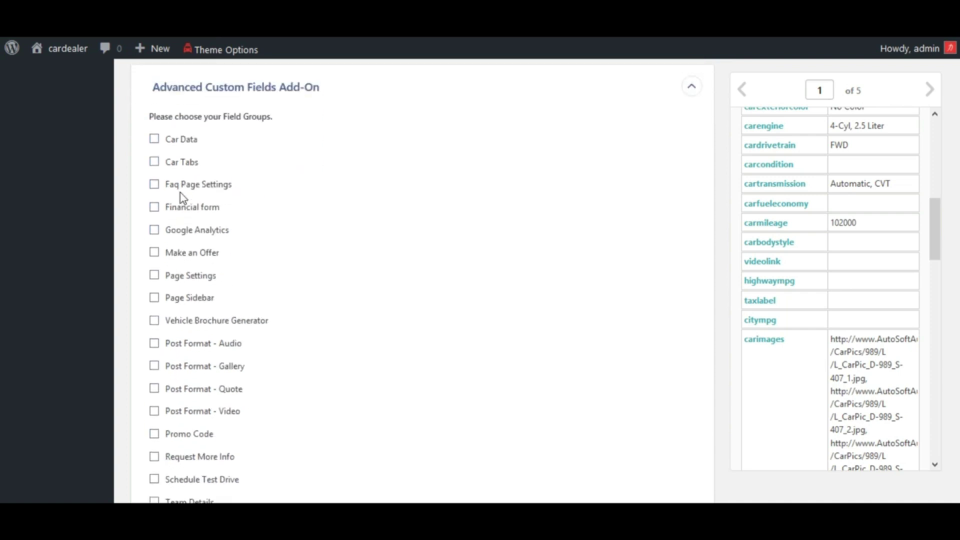
{"action": "left_click", "coordinate": [154, 139]}
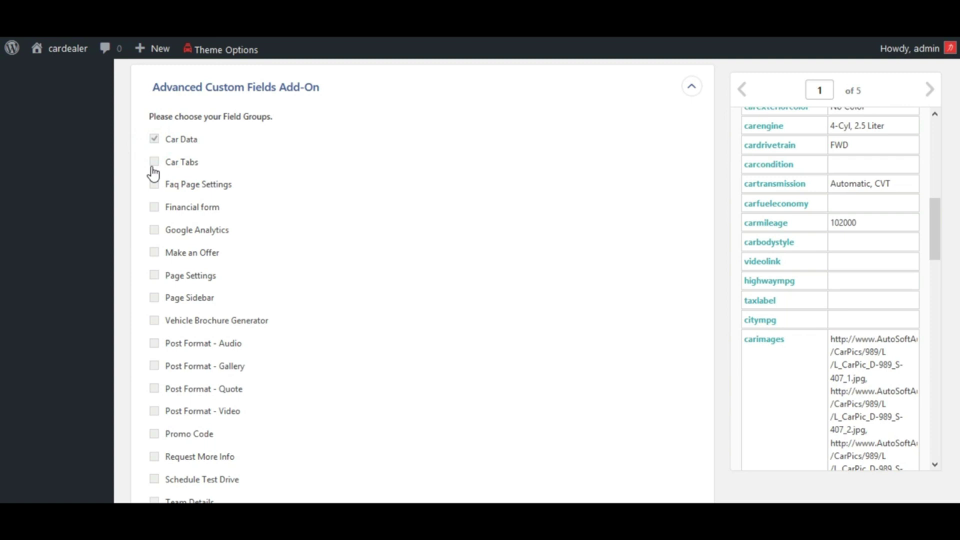
{"action": "left_click", "coordinate": [155, 168]}
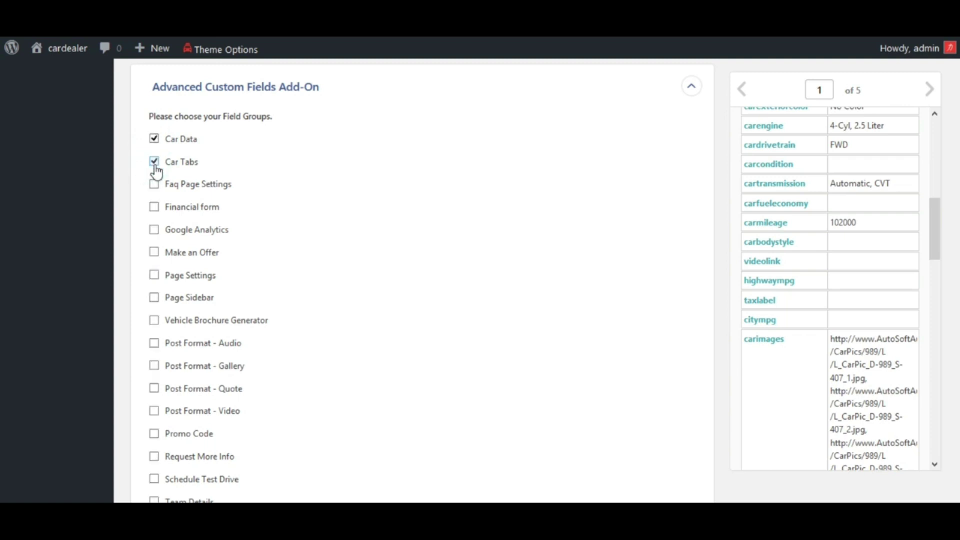
{"action": "scroll", "coordinate": [171, 193], "scroll_direction": "down", "scroll_amount": 10}
Step: Map vehicleoverview and technicalspecifications into the Vehicle Overview and Technical Specifications fields
{"action": "scroll", "coordinate": [602, 324], "scroll_direction": "up", "scroll_amount": 8}
{"action": "scroll", "coordinate": [601, 324], "scroll_direction": "down", "scroll_amount": 6}
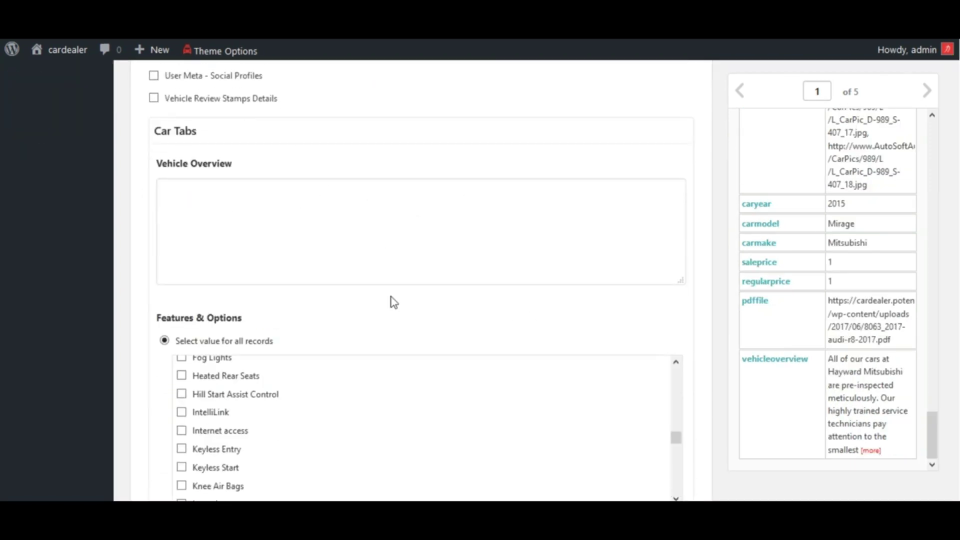
{"action": "scroll", "coordinate": [359, 356], "scroll_direction": "down", "scroll_amount": 3}
{"action": "scroll", "coordinate": [358, 354], "scroll_direction": "down", "scroll_amount": 3}
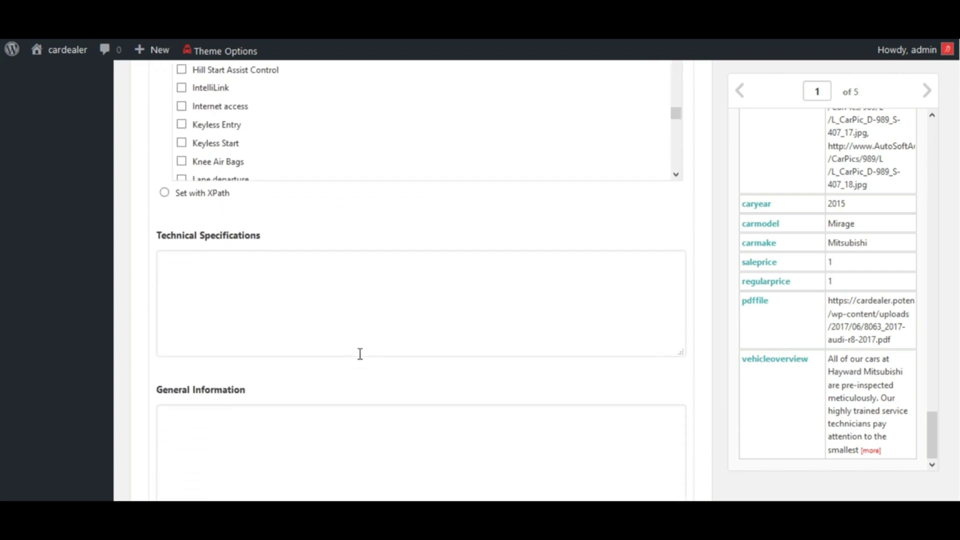
{"action": "scroll", "coordinate": [360, 354], "scroll_direction": "down", "scroll_amount": 3}
{"action": "scroll", "coordinate": [359, 351], "scroll_direction": "up", "scroll_amount": 12}
{"action": "scroll", "coordinate": [472, 369], "scroll_direction": "down", "scroll_amount": 2}
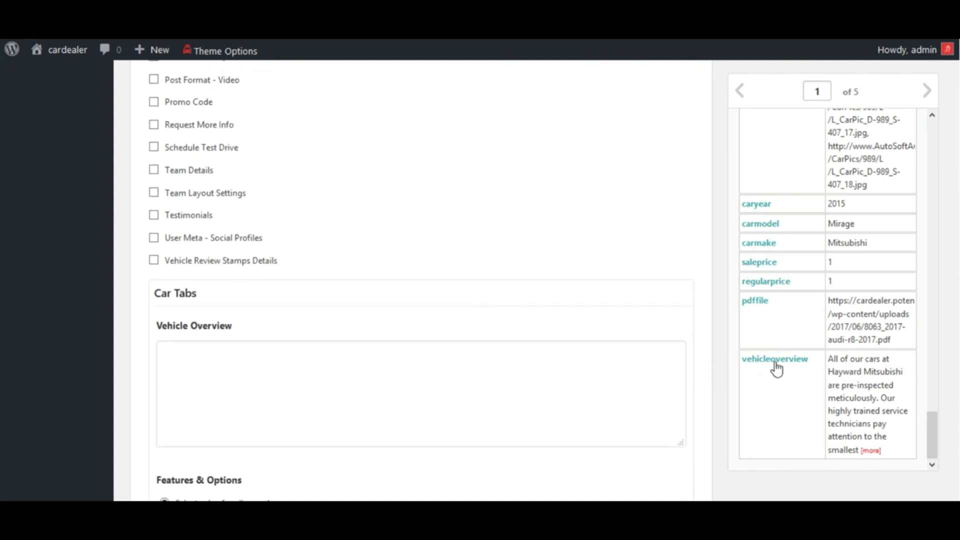
{"action": "left_click_drag", "start_coordinate": [774, 361], "coordinate": [400, 368]}
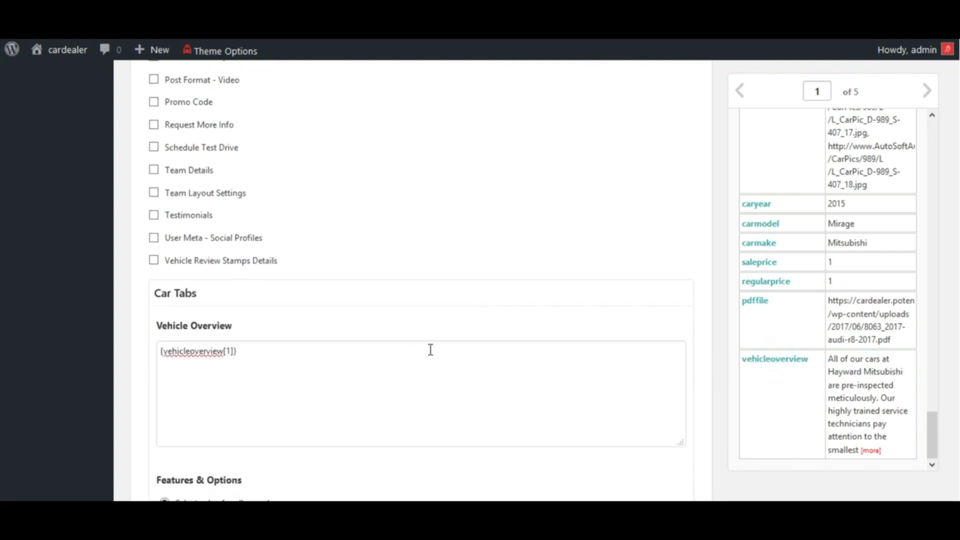
{"action": "scroll", "coordinate": [484, 322], "scroll_direction": "down", "scroll_amount": 4}
{"action": "scroll", "coordinate": [560, 341], "scroll_direction": "up", "scroll_amount": 2}
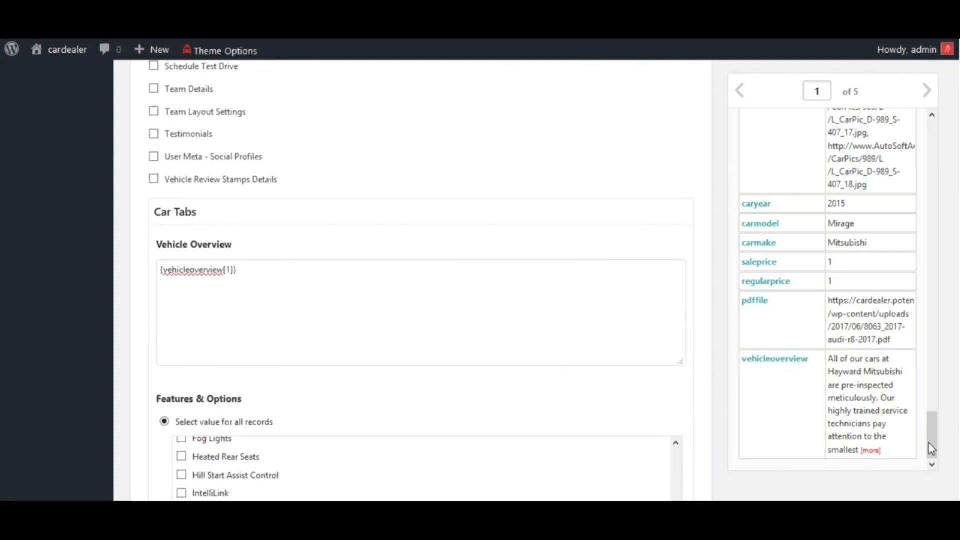
{"action": "left_click_drag", "start_coordinate": [931, 433], "coordinate": [956, 236]}
{"action": "scroll", "coordinate": [514, 340], "scroll_direction": "down", "scroll_amount": 6}
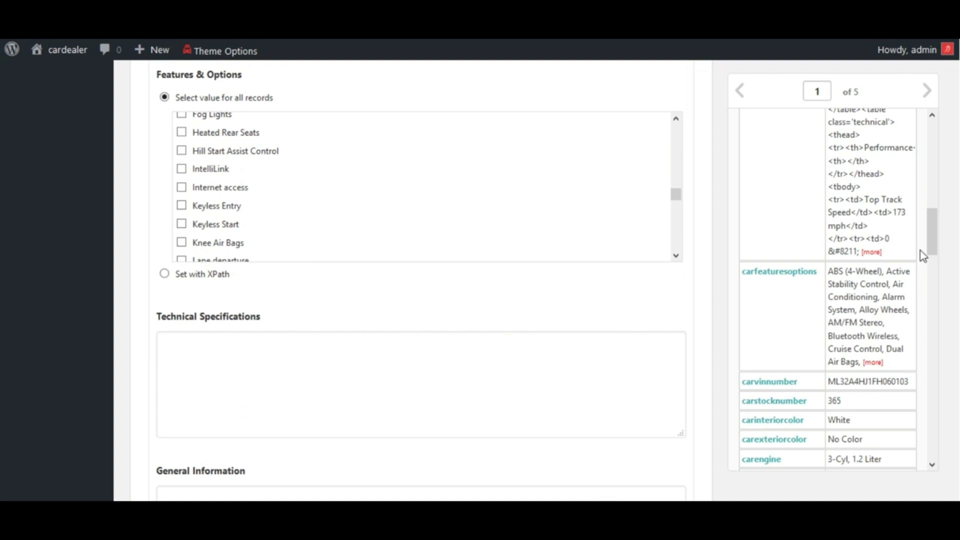
{"action": "left_click_drag", "start_coordinate": [932, 248], "coordinate": [936, 180]}
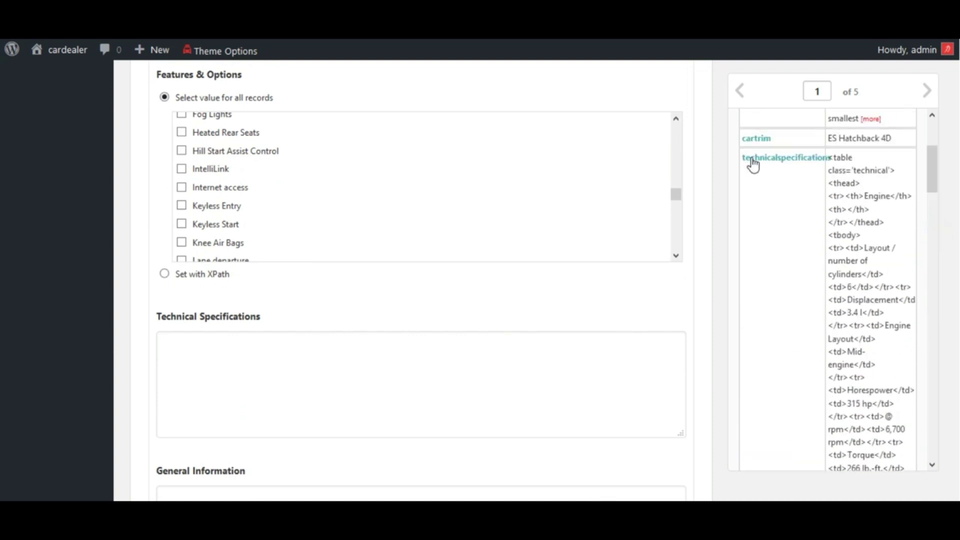
{"action": "left_click_drag", "start_coordinate": [754, 161], "coordinate": [401, 368]}
Step: Map generalinformation to General Information and vehiclelocation to the Address field
{"action": "scroll", "coordinate": [467, 383], "scroll_direction": "down", "scroll_amount": 2}
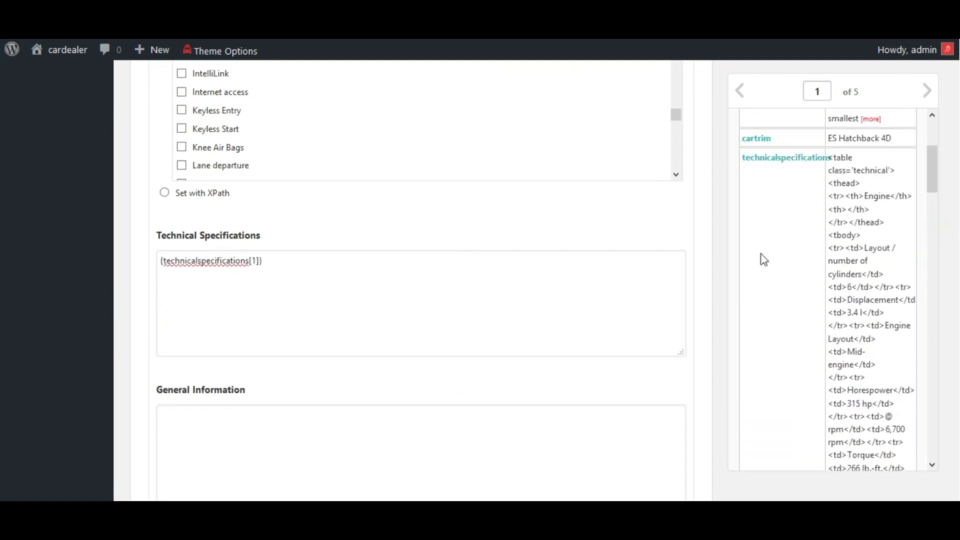
{"action": "scroll", "coordinate": [786, 278], "scroll_direction": "up", "scroll_amount": 2}
{"action": "scroll", "coordinate": [720, 250], "scroll_direction": "up", "scroll_amount": 5}
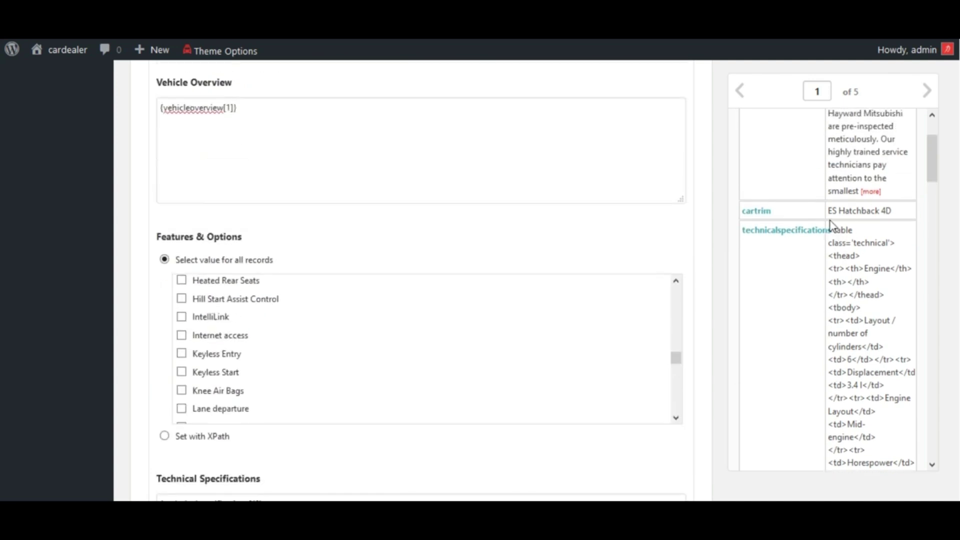
{"action": "scroll", "coordinate": [694, 276], "scroll_direction": "down", "scroll_amount": 1}
{"action": "scroll", "coordinate": [694, 276], "scroll_direction": "down", "scroll_amount": 1}
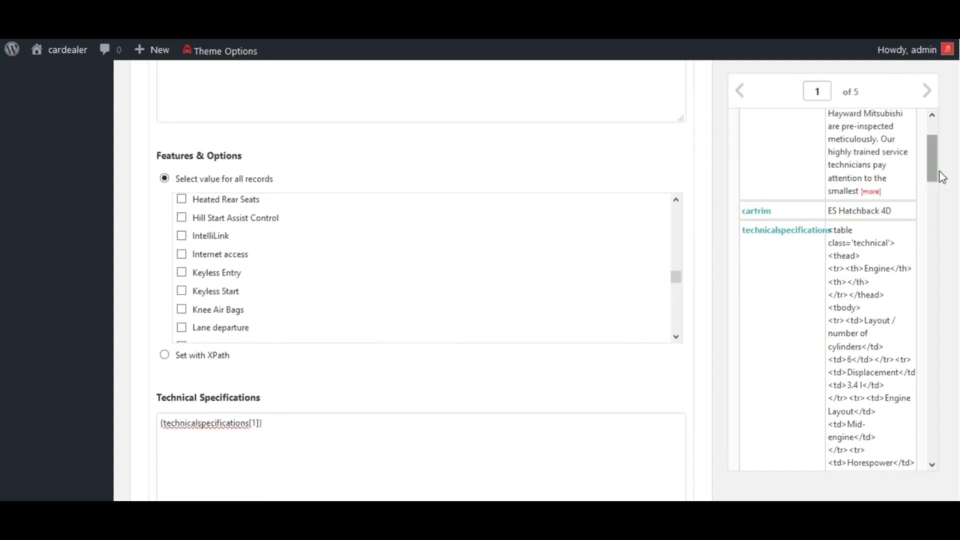
{"action": "scroll", "coordinate": [682, 245], "scroll_direction": "down", "scroll_amount": 5}
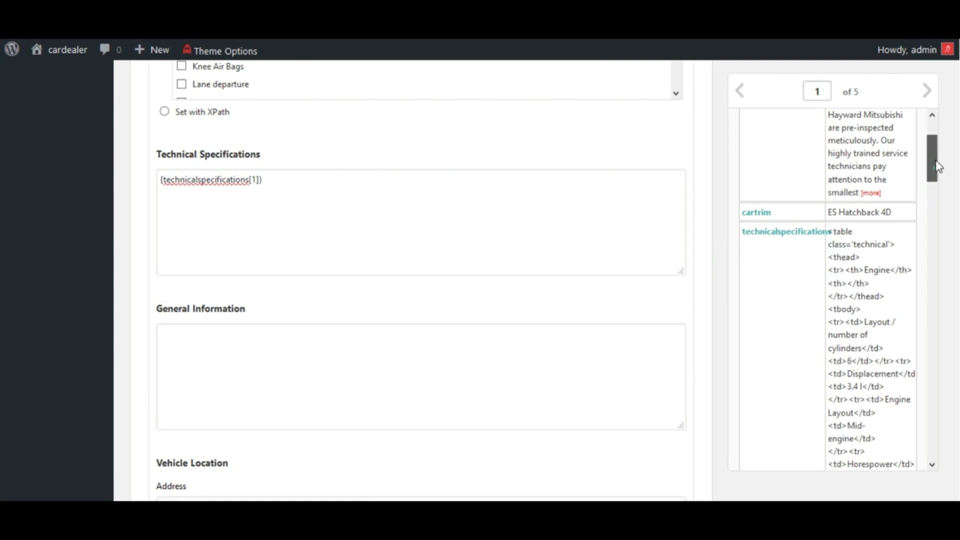
{"action": "scroll", "coordinate": [934, 160], "scroll_direction": "up", "scroll_amount": 2}
{"action": "left_click_drag", "start_coordinate": [791, 207], "coordinate": [425, 358]}
{"action": "scroll", "coordinate": [651, 370], "scroll_direction": "down", "scroll_amount": 2}
{"action": "left_click_drag", "start_coordinate": [787, 176], "coordinate": [347, 428]}
Step: Map the carimages column into the Car Images field as {carimages[1]}
{"action": "scroll", "coordinate": [497, 413], "scroll_direction": "down", "scroll_amount": 5}
{"action": "scroll", "coordinate": [514, 413], "scroll_direction": "up", "scroll_amount": 2}
{"action": "scroll", "coordinate": [500, 413], "scroll_direction": "down", "scroll_amount": 7}
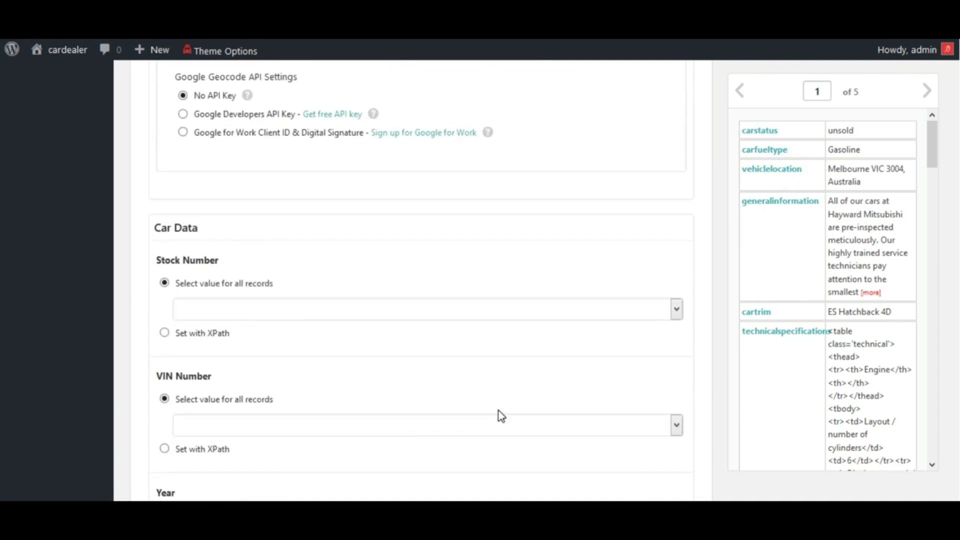
{"action": "scroll", "coordinate": [501, 416], "scroll_direction": "down", "scroll_amount": 18}
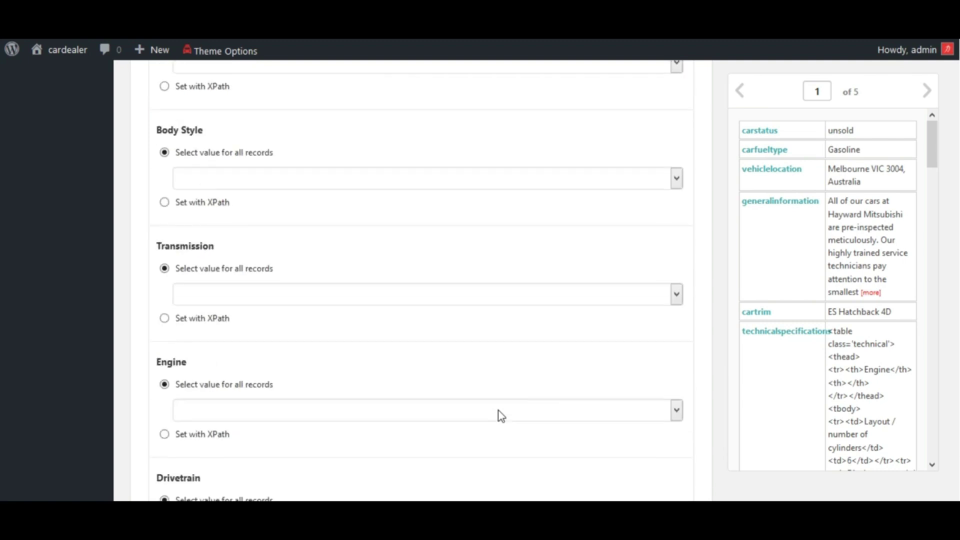
{"action": "scroll", "coordinate": [501, 416], "scroll_direction": "down", "scroll_amount": 10}
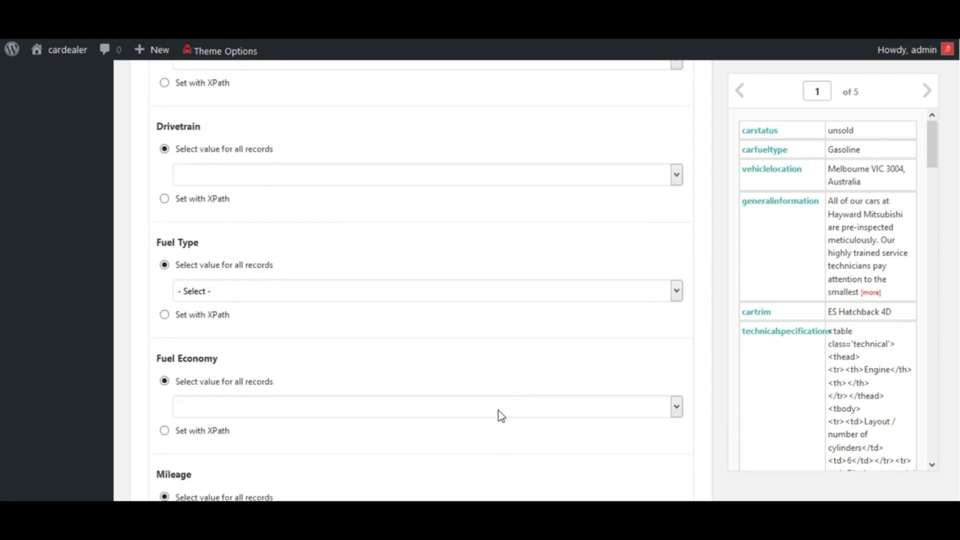
{"action": "scroll", "coordinate": [501, 415], "scroll_direction": "down", "scroll_amount": 3}
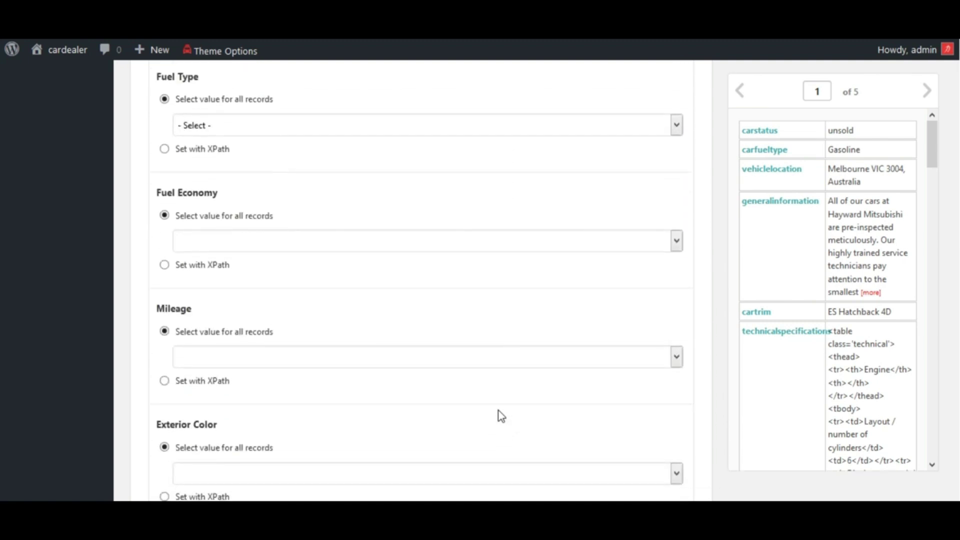
{"action": "scroll", "coordinate": [499, 412], "scroll_direction": "down", "scroll_amount": 6}
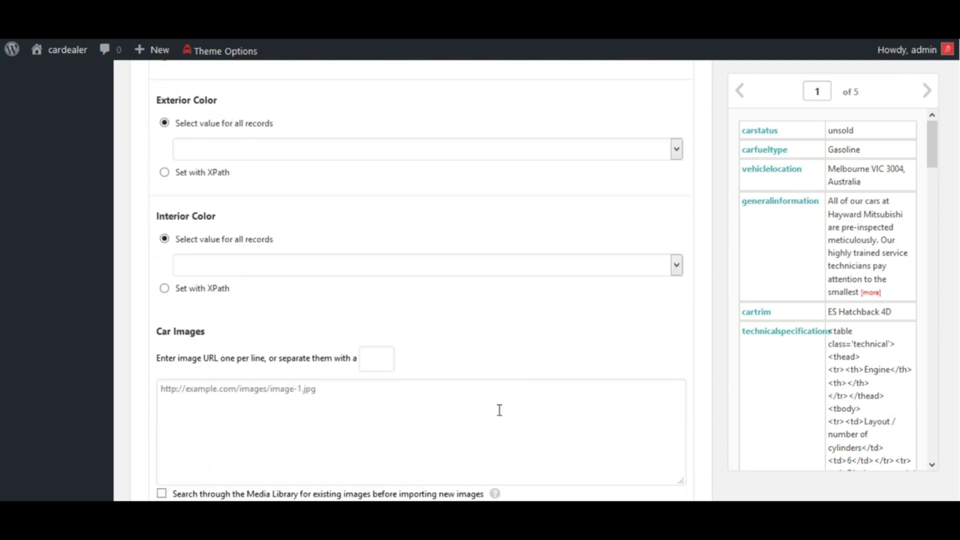
{"action": "scroll", "coordinate": [498, 410], "scroll_direction": "down", "scroll_amount": 3}
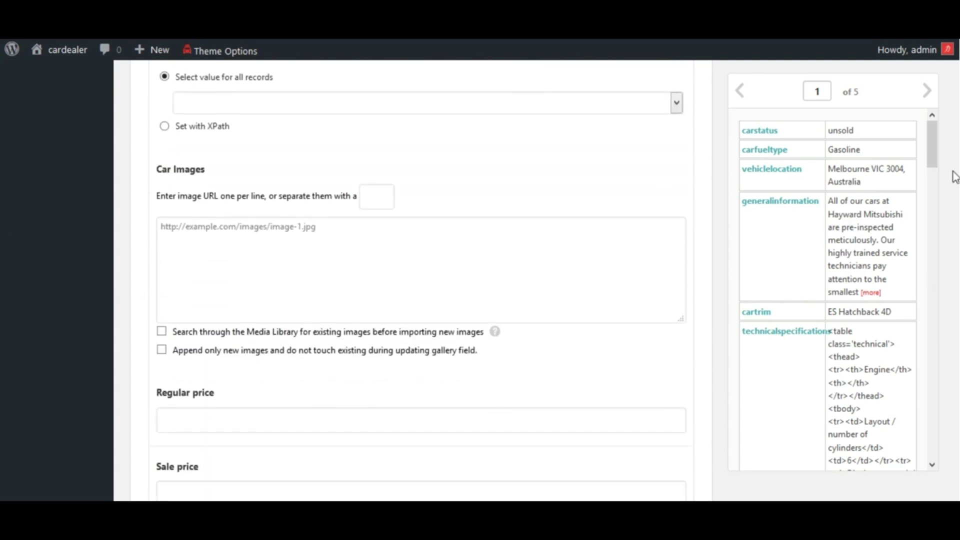
{"action": "left_click_drag", "start_coordinate": [931, 153], "coordinate": [929, 308]}
{"action": "left_click_drag", "start_coordinate": [778, 274], "coordinate": [300, 240]}
{"action": "left_click", "coordinate": [377, 196]}
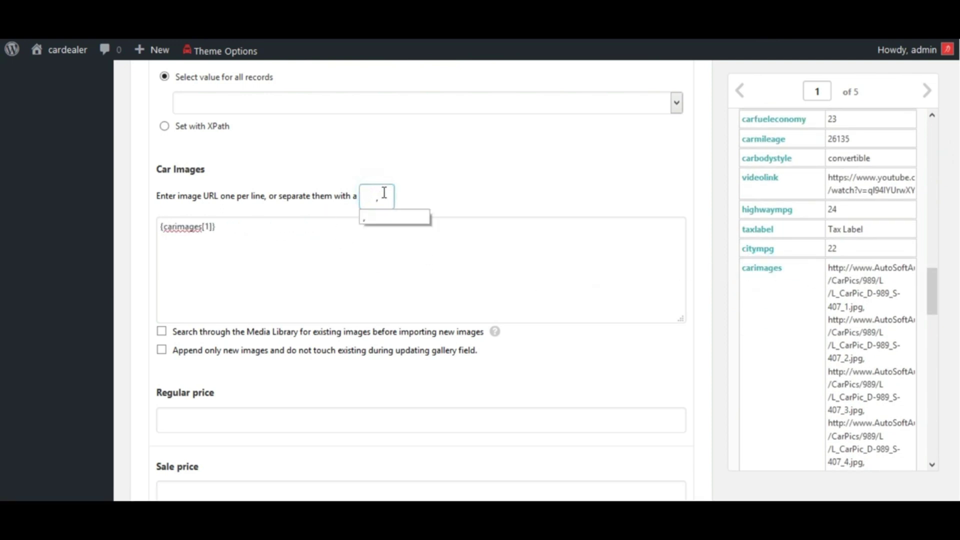
Step: Scroll further down the record preview and clear the stray text selection there
{"action": "scroll", "coordinate": [568, 321], "scroll_direction": "down", "scroll_amount": 2}
{"action": "scroll", "coordinate": [555, 330], "scroll_direction": "down", "scroll_amount": 2}
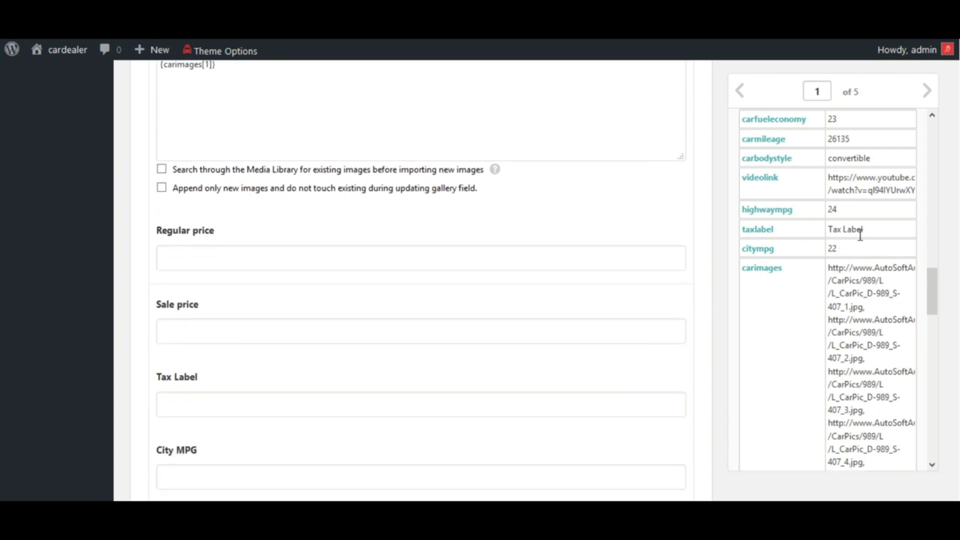
{"action": "triple_click", "coordinate": [925, 296]}
{"action": "left_click_drag", "start_coordinate": [932, 316], "coordinate": [930, 463]}
{"action": "left_click", "coordinate": [771, 411]}
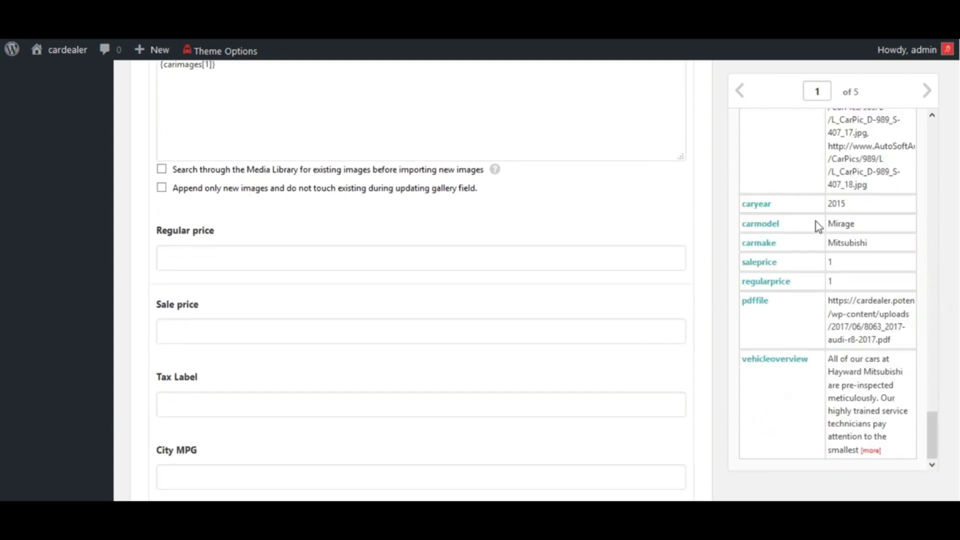
Step: Map Regular price, Sale price, Tax Label and City MPG to regularprice, saleprice, taxlabel and citympg
{"action": "left_click_drag", "start_coordinate": [761, 283], "coordinate": [406, 260]}
{"action": "left_click_drag", "start_coordinate": [776, 269], "coordinate": [382, 329]}
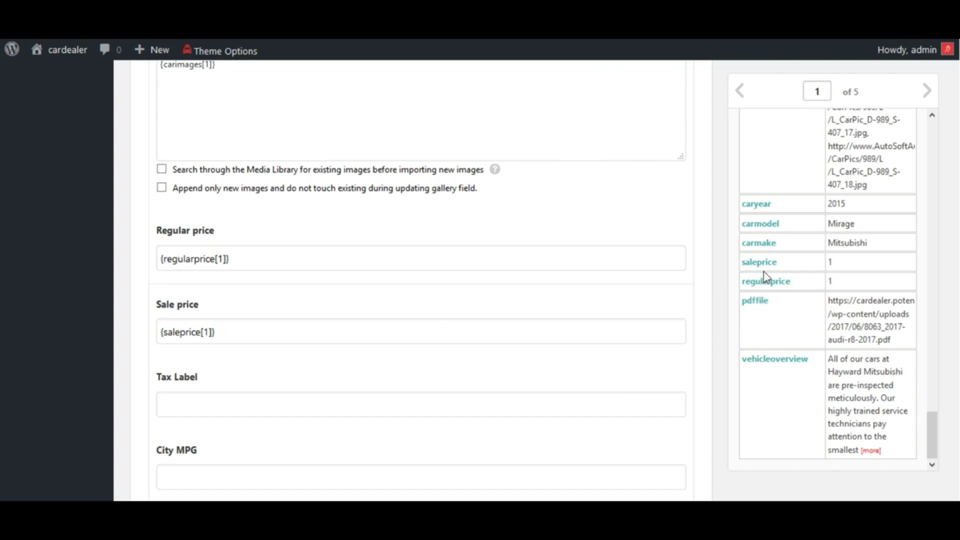
{"action": "left_click_drag", "start_coordinate": [933, 428], "coordinate": [950, 257]}
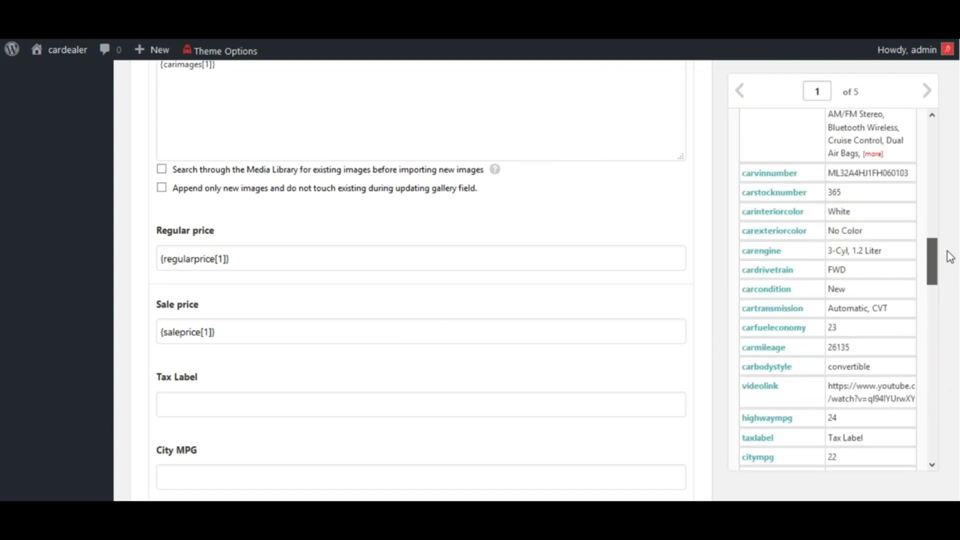
{"action": "left_click_drag", "start_coordinate": [757, 439], "coordinate": [287, 398]}
{"action": "mouse_move", "coordinate": [767, 418]}
{"action": "left_mouse_down"}
{"action": "mouse_move", "coordinate": [659, 408]}
{"action": "mouse_move", "coordinate": [766, 407]}
{"action": "left_mouse_up"}
{"action": "left_click_drag", "start_coordinate": [764, 458], "coordinate": [380, 477]}
Step: Map Highway MPG to highwaympg and Brochure to the pdffile column
{"action": "scroll", "coordinate": [400, 425], "scroll_direction": "down", "scroll_amount": 3}
{"action": "left_click_drag", "start_coordinate": [780, 405], "coordinate": [377, 395]}
{"action": "scroll", "coordinate": [914, 427], "scroll_direction": "down", "scroll_amount": 10}
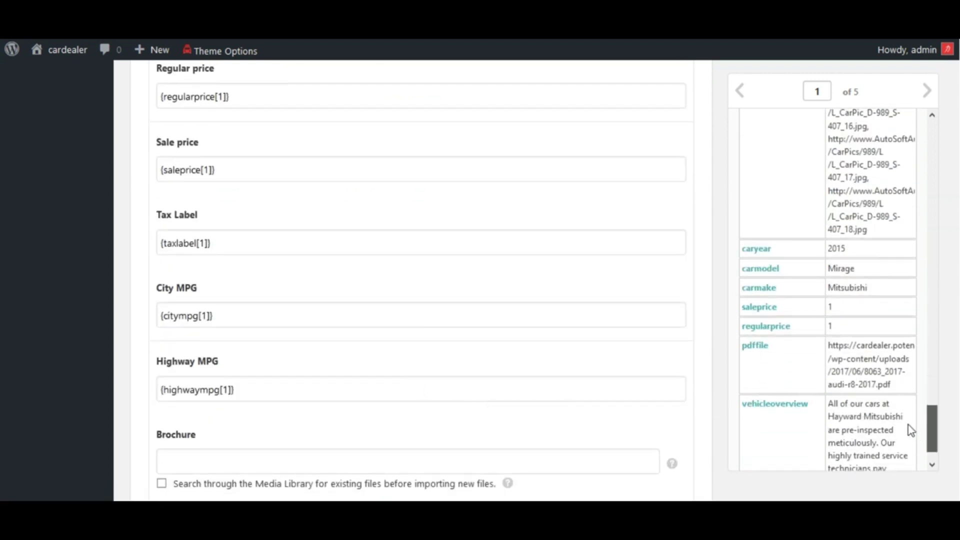
{"action": "left_click_drag", "start_coordinate": [756, 346], "coordinate": [407, 436]}
{"action": "scroll", "coordinate": [410, 420], "scroll_direction": "down", "scroll_amount": 4}
{"action": "scroll", "coordinate": [791, 390], "scroll_direction": "down", "scroll_amount": 4}
Step: Map Video Link to {videolink[1]} and set Car Status by XPath from {carstatus[1]}
{"action": "left_click_drag", "start_coordinate": [933, 434], "coordinate": [949, 275]}
{"action": "scroll", "coordinate": [465, 292], "scroll_direction": "up", "scroll_amount": 4}
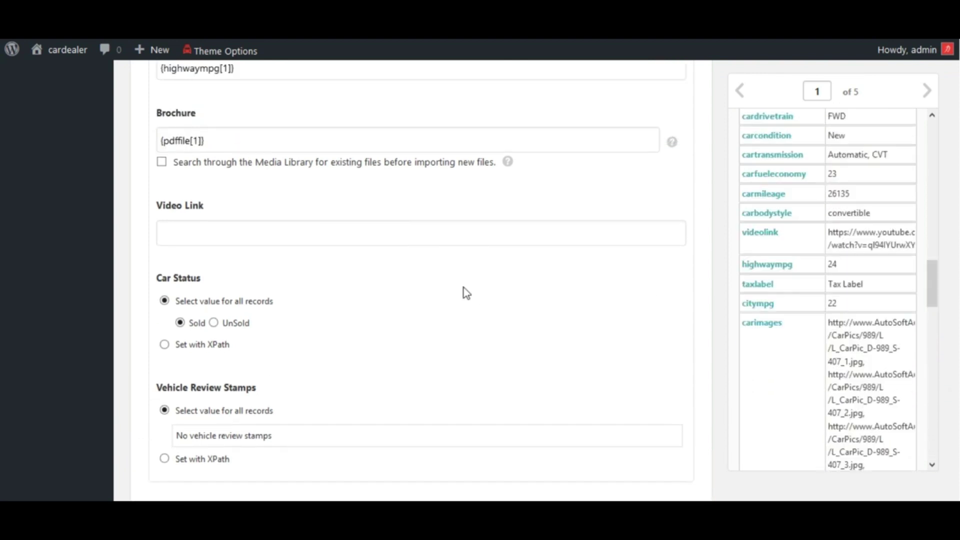
{"action": "left_click_drag", "start_coordinate": [755, 239], "coordinate": [321, 306]}
{"action": "scroll", "coordinate": [413, 362], "scroll_direction": "down", "scroll_amount": 2}
{"action": "left_click", "coordinate": [204, 342]}
{"action": "left_click_drag", "start_coordinate": [935, 283], "coordinate": [920, 127]}
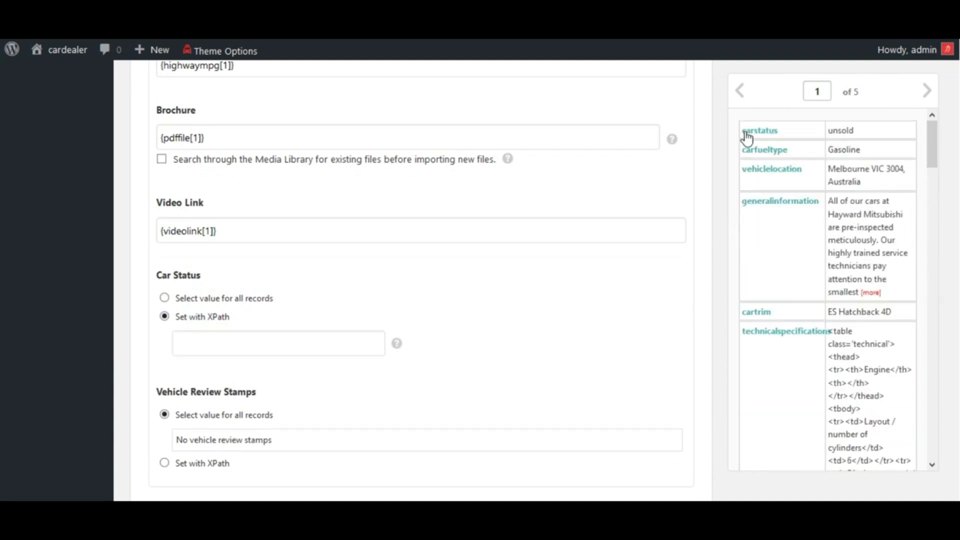
{"action": "left_click_drag", "start_coordinate": [759, 130], "coordinate": [307, 345]}
{"action": "scroll", "coordinate": [518, 343], "scroll_direction": "down", "scroll_amount": 3}
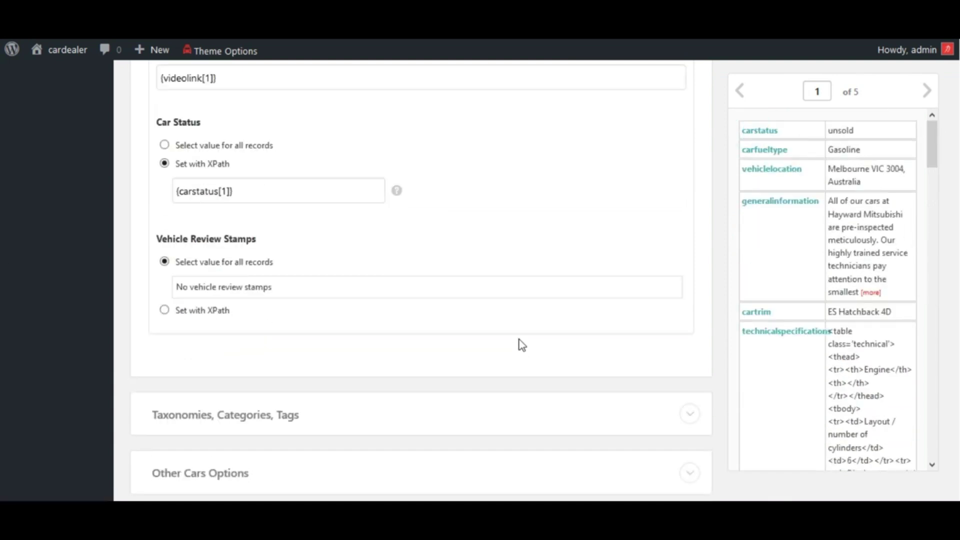
{"action": "scroll", "coordinate": [442, 355], "scroll_direction": "down", "scroll_amount": 2}
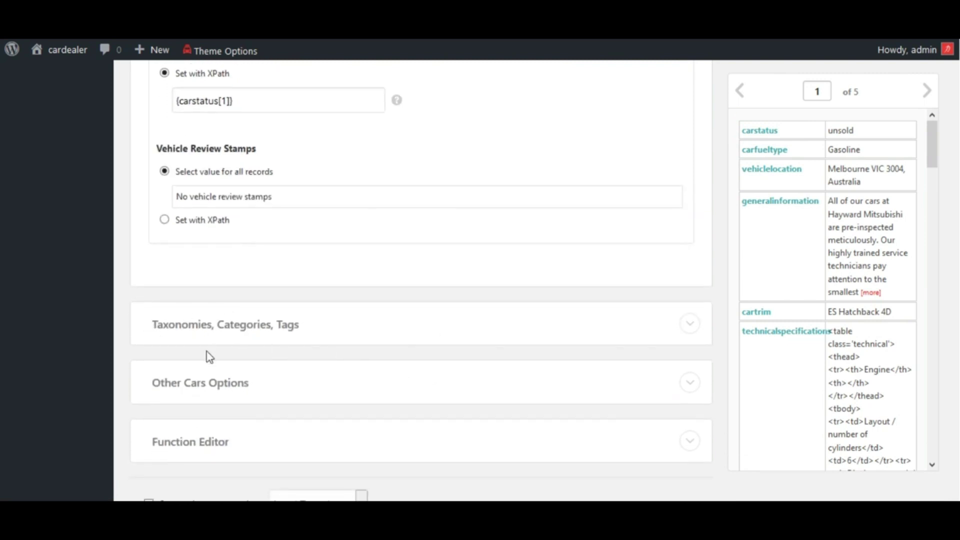
Step: Expand Taxonomies, Categories, Tags and map the Year taxonomy to the caryear column
{"action": "left_click", "coordinate": [177, 325]}
{"action": "scroll", "coordinate": [428, 349], "scroll_direction": "down", "scroll_amount": 2}
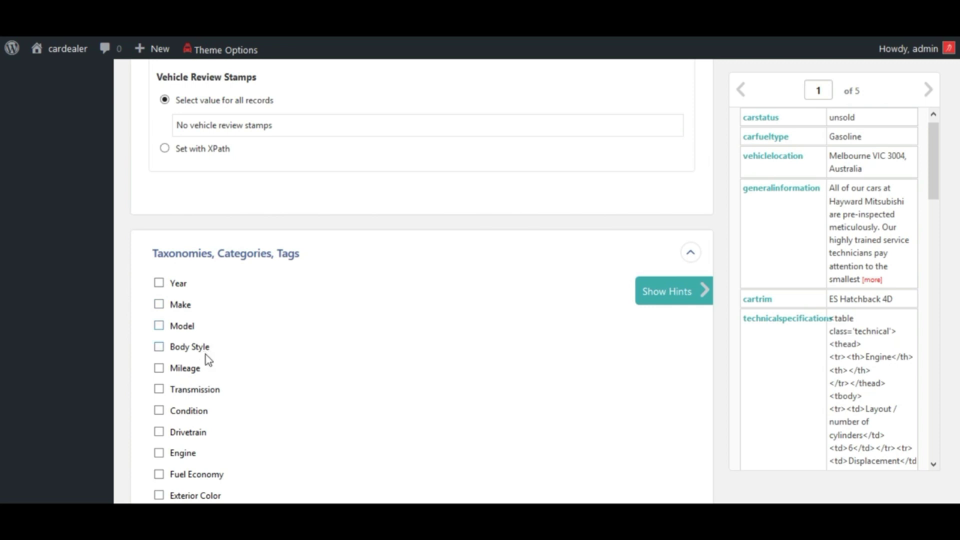
{"action": "scroll", "coordinate": [237, 375], "scroll_direction": "down", "scroll_amount": 6}
{"action": "scroll", "coordinate": [238, 372], "scroll_direction": "up", "scroll_amount": 5}
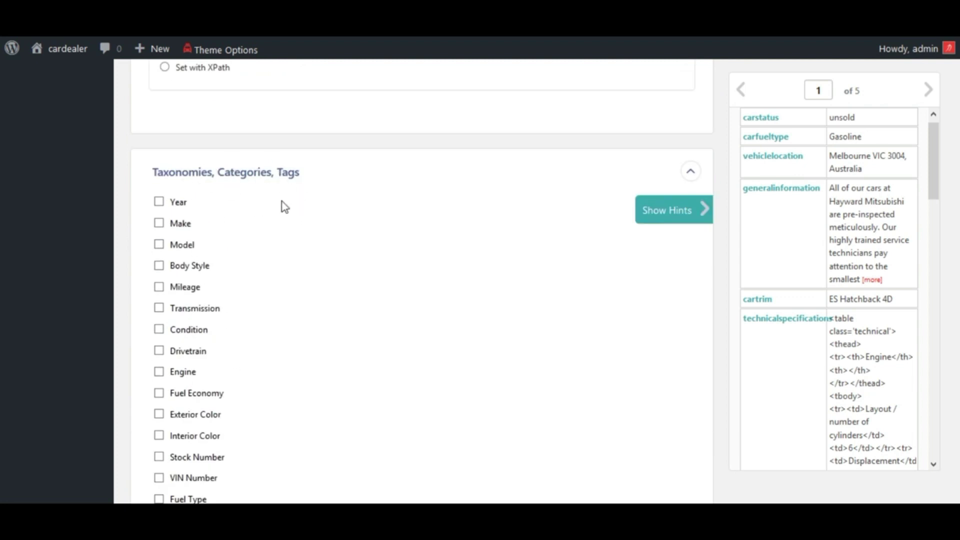
{"action": "left_click", "coordinate": [159, 192]}
{"action": "left_click_drag", "start_coordinate": [946, 161], "coordinate": [945, 181]}
{"action": "scroll", "coordinate": [938, 203], "scroll_direction": "down", "scroll_amount": 15}
{"action": "left_click", "coordinate": [793, 325]}
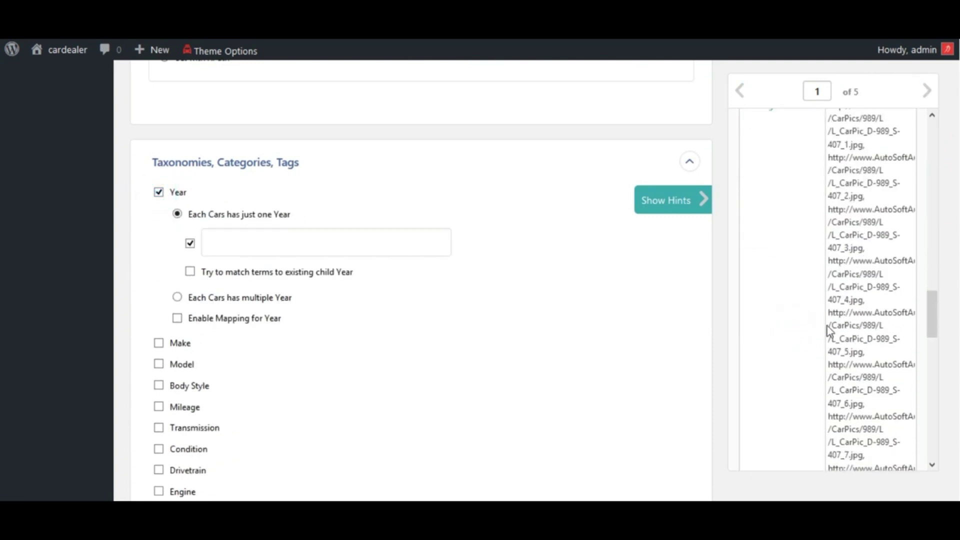
{"action": "scroll", "coordinate": [772, 325], "scroll_direction": "down", "scroll_amount": 15}
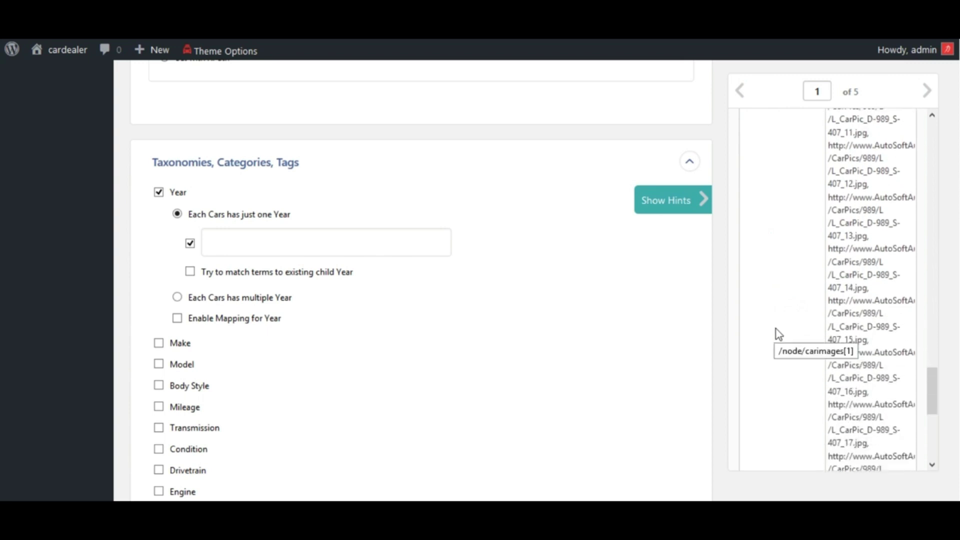
{"action": "left_click_drag", "start_coordinate": [770, 323], "coordinate": [307, 235]}
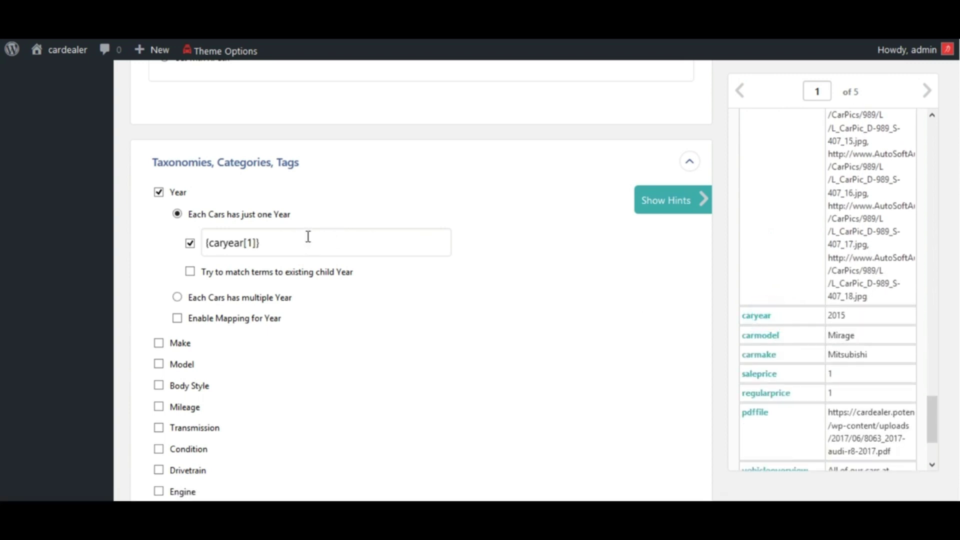
Step: Enable the Make and Model taxonomies, mapping Model to carmodel and Make to its column
{"action": "left_click", "coordinate": [158, 343]}
{"action": "scroll", "coordinate": [557, 325], "scroll_direction": "down", "scroll_amount": 3}
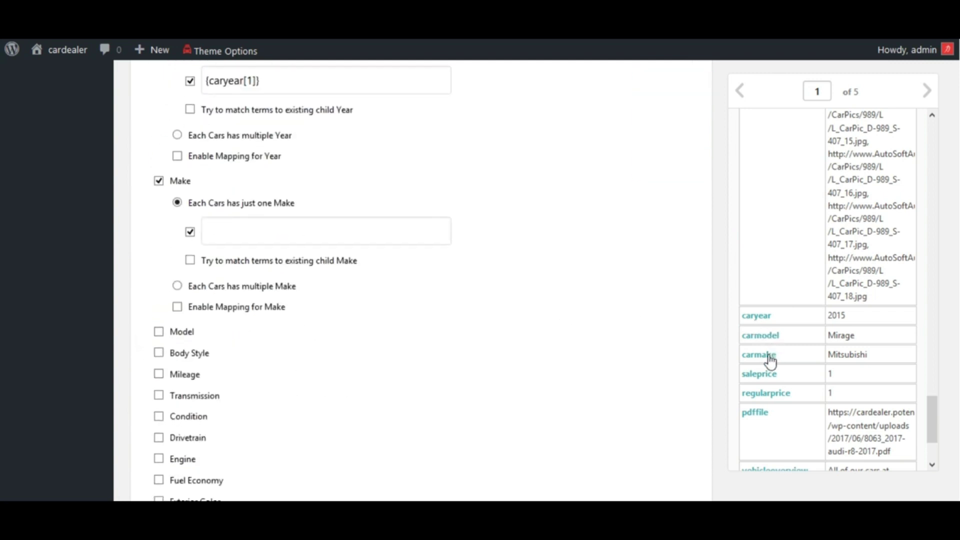
{"action": "left_click_drag", "start_coordinate": [765, 358], "coordinate": [270, 242]}
{"action": "scroll", "coordinate": [334, 317], "scroll_direction": "down", "scroll_amount": 1}
{"action": "scroll", "coordinate": [334, 316], "scroll_direction": "down", "scroll_amount": 1}
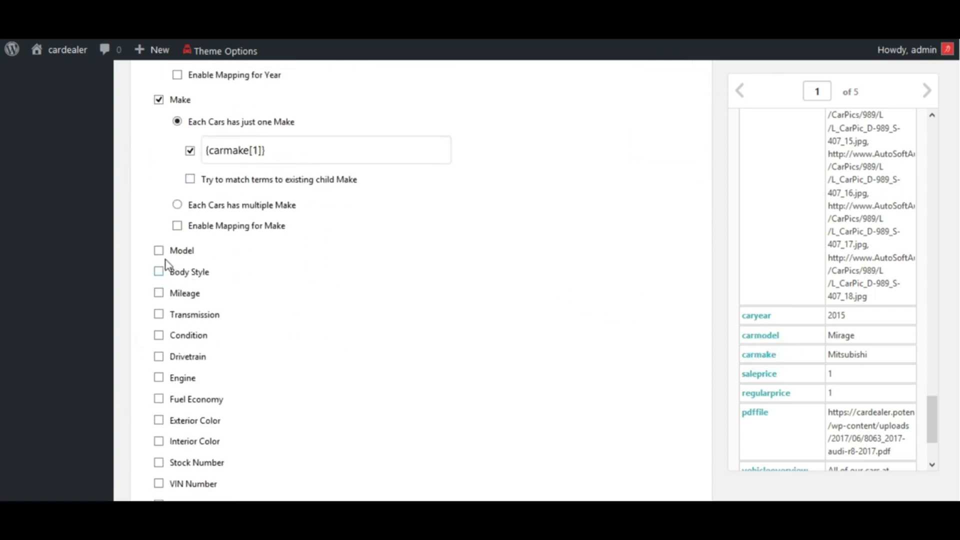
{"action": "left_click", "coordinate": [159, 250]}
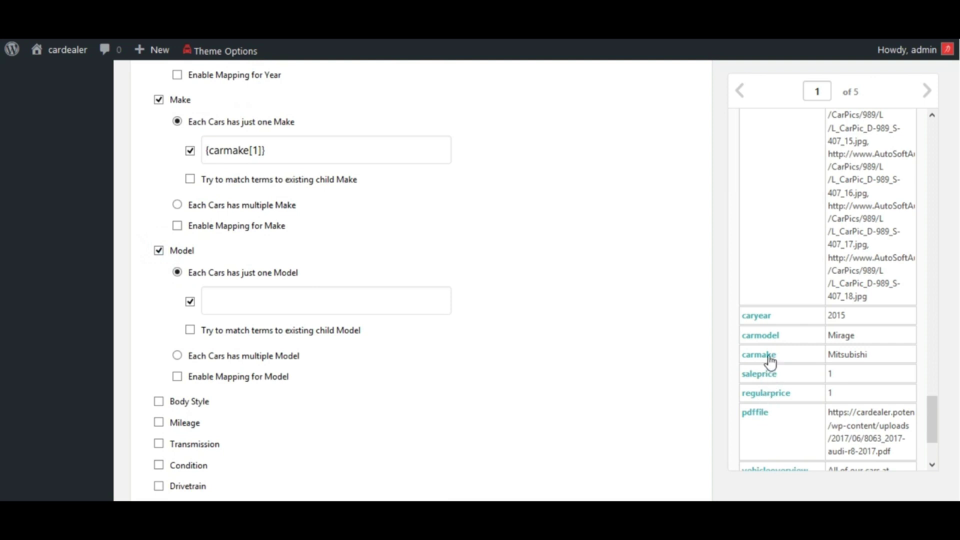
{"action": "left_click_drag", "start_coordinate": [763, 335], "coordinate": [280, 303]}
{"action": "scroll", "coordinate": [442, 349], "scroll_direction": "down", "scroll_amount": 3}
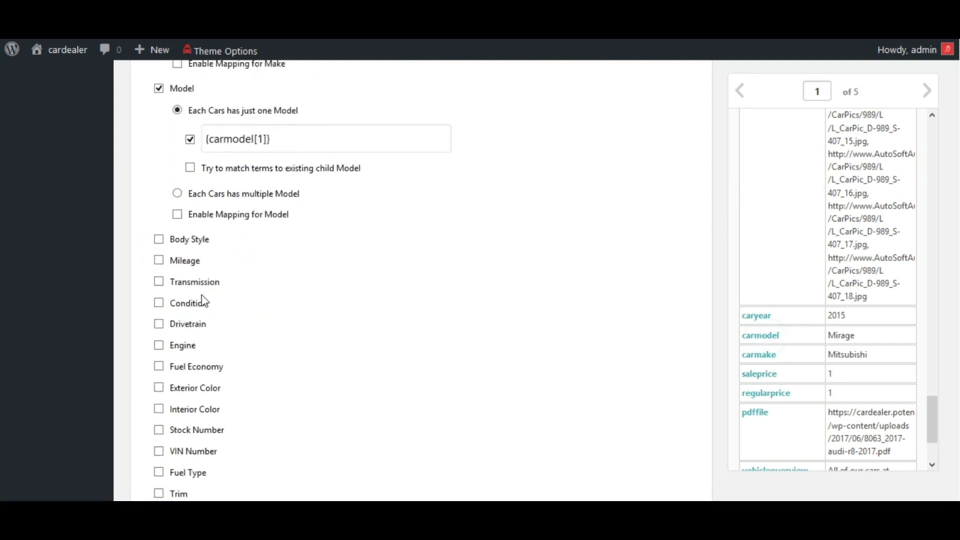
Step: Map Body Style to carbodystyle, Mileage, and Transmission to cartransmission, then enable Condition
{"action": "left_click", "coordinate": [160, 240]}
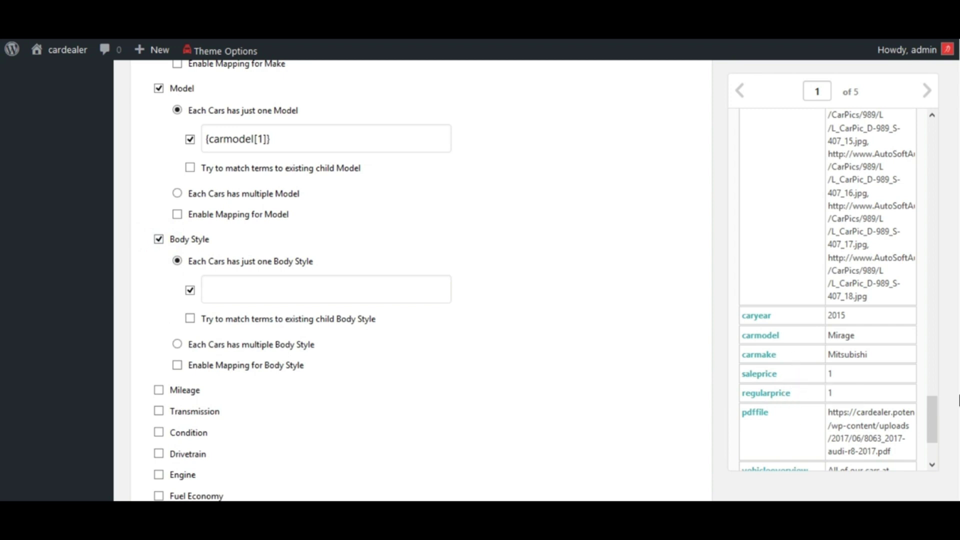
{"action": "left_click_drag", "start_coordinate": [934, 418], "coordinate": [933, 264]}
{"action": "left_click_drag", "start_coordinate": [796, 280], "coordinate": [325, 292]}
{"action": "scroll", "coordinate": [385, 345], "scroll_direction": "down", "scroll_amount": 2}
{"action": "left_click", "coordinate": [158, 309]}
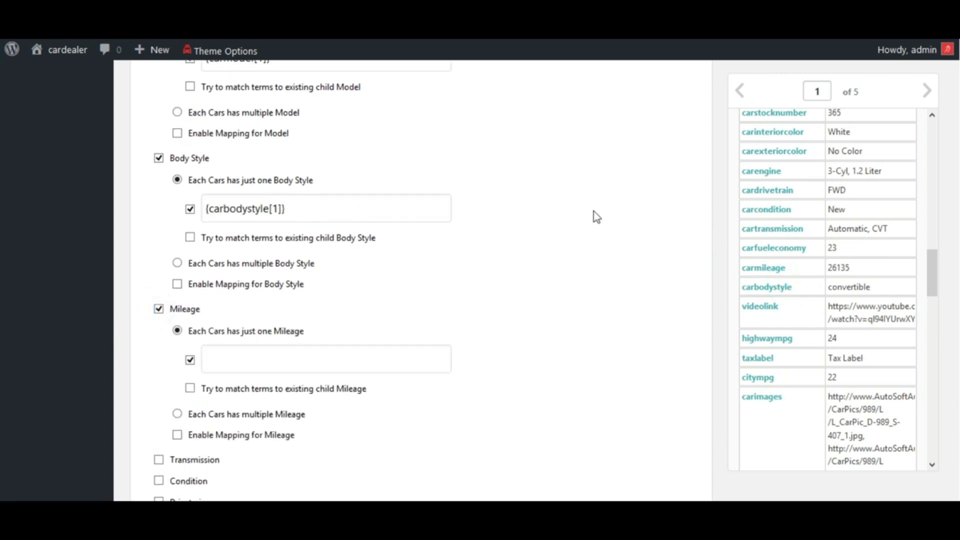
{"action": "left_click_drag", "start_coordinate": [765, 267], "coordinate": [372, 356]}
{"action": "scroll", "coordinate": [450, 340], "scroll_direction": "down", "scroll_amount": 3}
{"action": "left_click", "coordinate": [195, 299]}
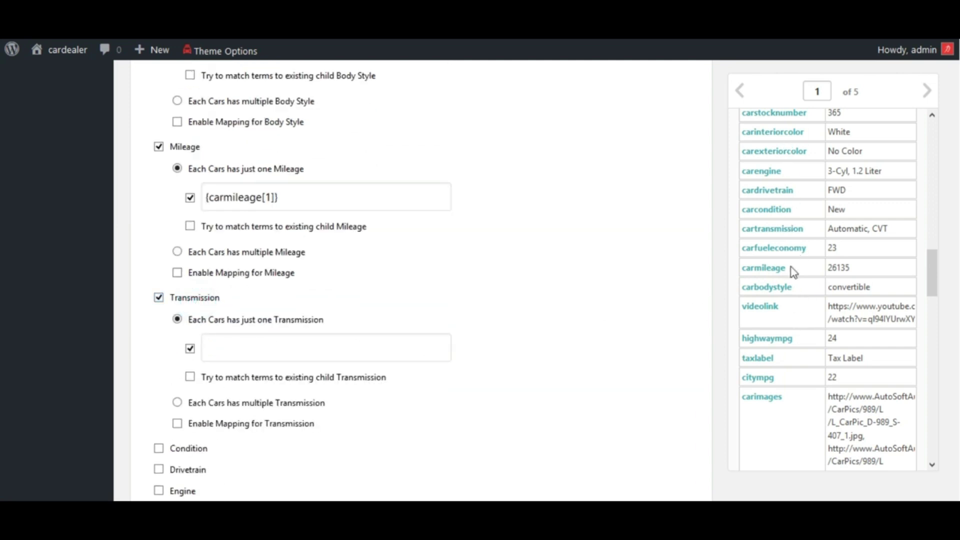
{"action": "left_click_drag", "start_coordinate": [770, 229], "coordinate": [370, 353]}
{"action": "scroll", "coordinate": [553, 328], "scroll_direction": "down", "scroll_amount": 6}
{"action": "left_click", "coordinate": [188, 126]}
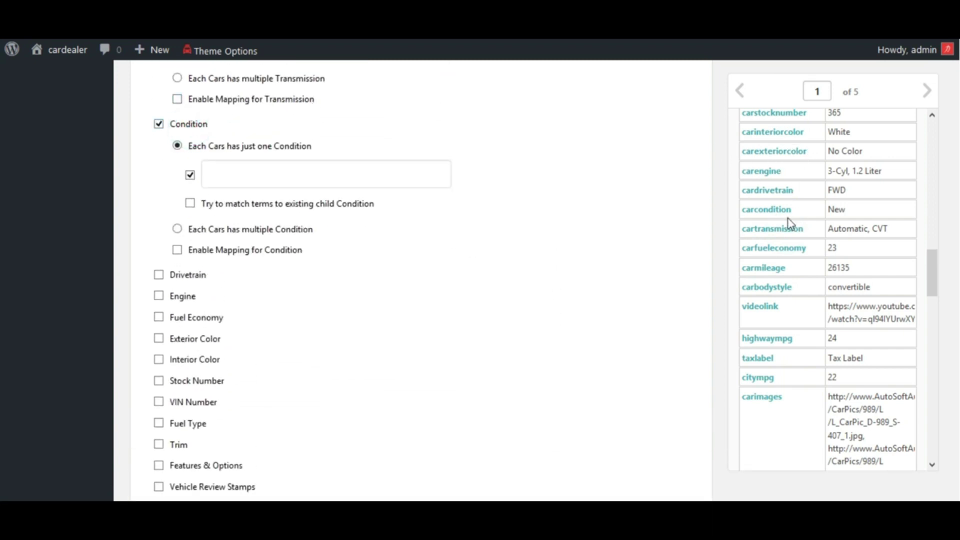
Step: Map Condition to carcondition and Drivetrain to cardrivetrain, and map the Engine and Fuel Economy taxonomies
{"action": "left_click_drag", "start_coordinate": [780, 215], "coordinate": [375, 180]}
{"action": "left_click", "coordinate": [176, 275]}
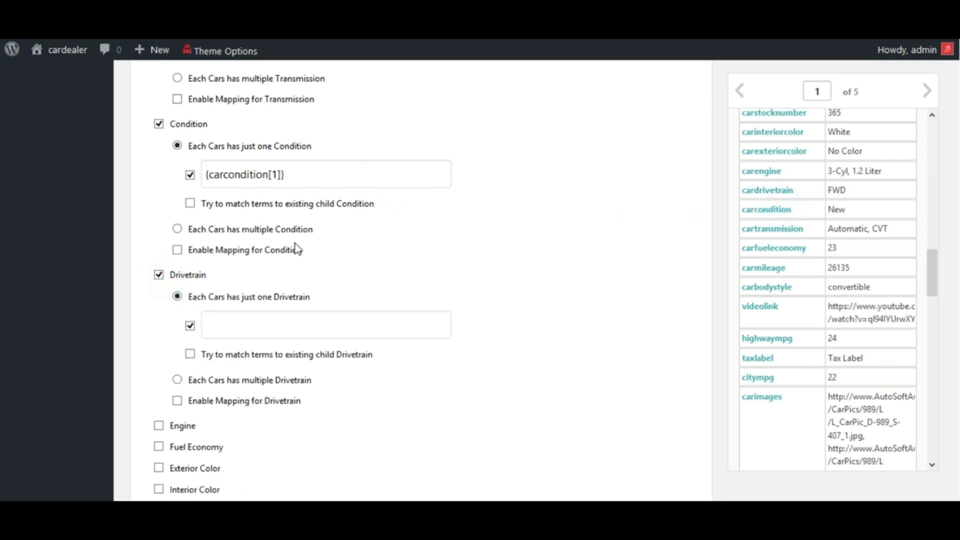
{"action": "left_click_drag", "start_coordinate": [766, 190], "coordinate": [355, 327]}
{"action": "scroll", "coordinate": [352, 343], "scroll_direction": "down", "scroll_amount": 3}
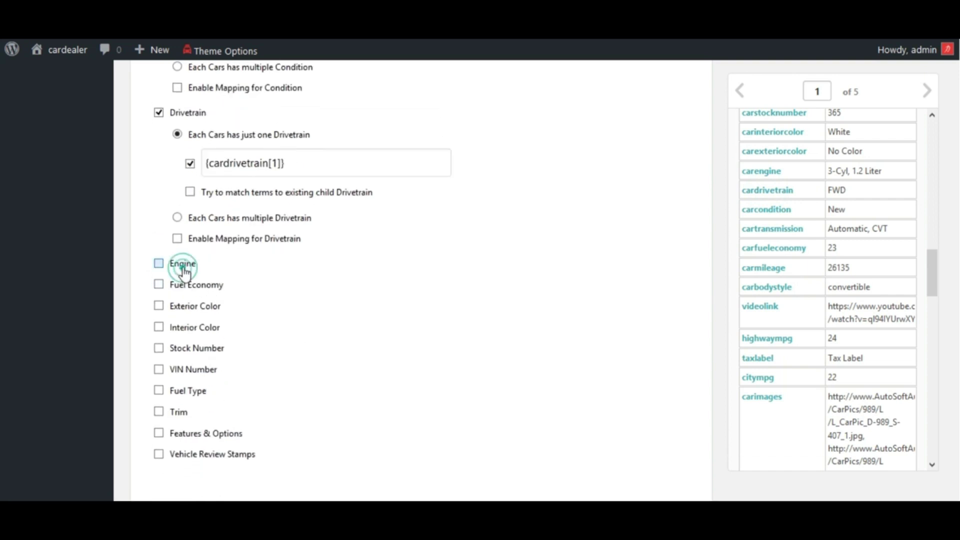
{"action": "left_click", "coordinate": [181, 265]}
{"action": "left_click_drag", "start_coordinate": [761, 171], "coordinate": [334, 322]}
{"action": "scroll", "coordinate": [349, 320], "scroll_direction": "down", "scroll_amount": 3}
{"action": "left_click", "coordinate": [210, 253]}
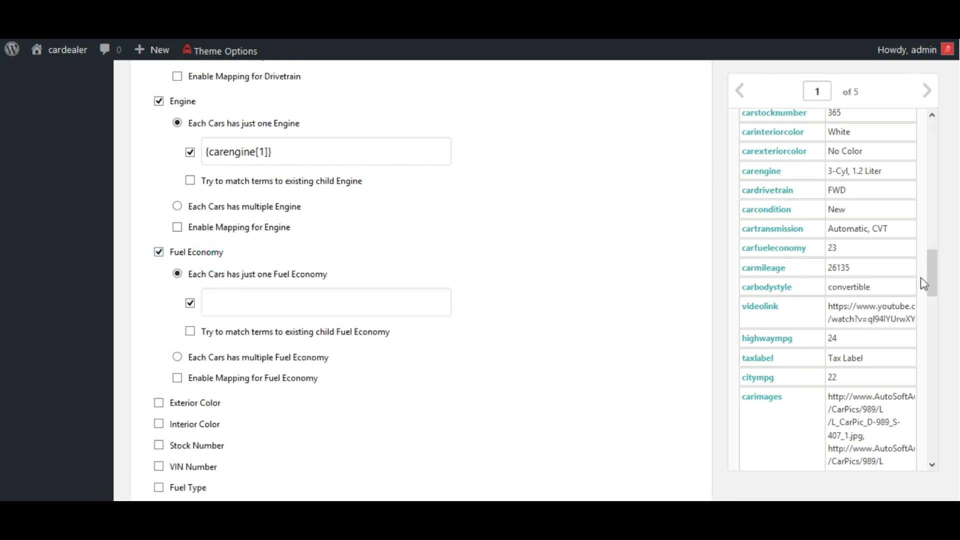
{"action": "left_click_drag", "start_coordinate": [936, 283], "coordinate": [936, 278]}
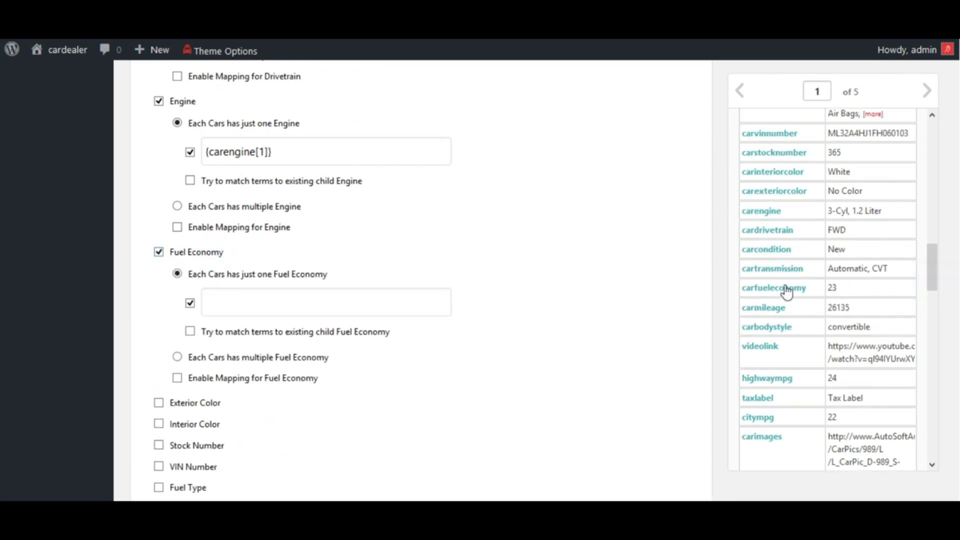
{"action": "left_click_drag", "start_coordinate": [789, 287], "coordinate": [350, 302]}
{"action": "scroll", "coordinate": [256, 272], "scroll_direction": "down", "scroll_amount": 3}
Step: Map Exterior Color, Interior Color and Stock Number to carexteriorcolor, carinteriorcolor and carstocknumber
{"action": "left_click", "coordinate": [202, 242]}
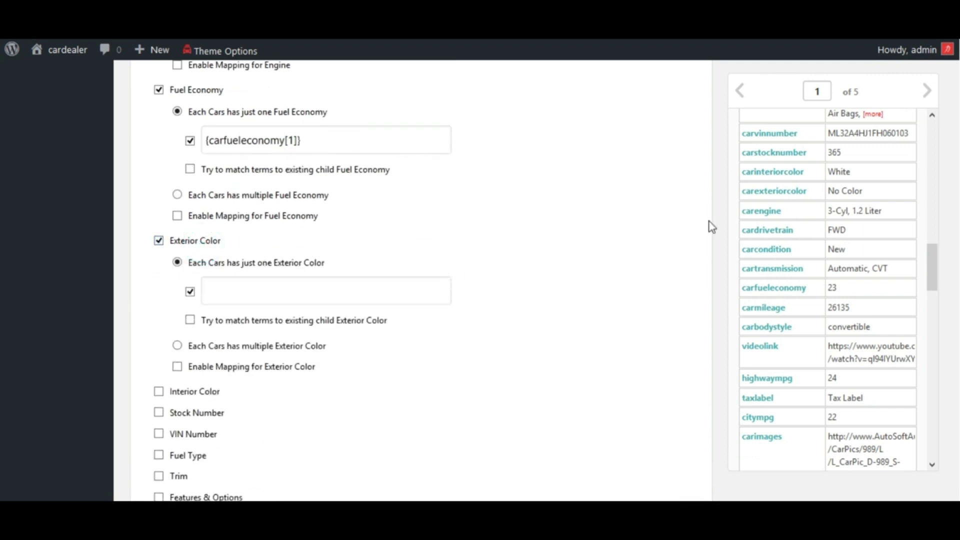
{"action": "left_click_drag", "start_coordinate": [765, 201], "coordinate": [240, 300]}
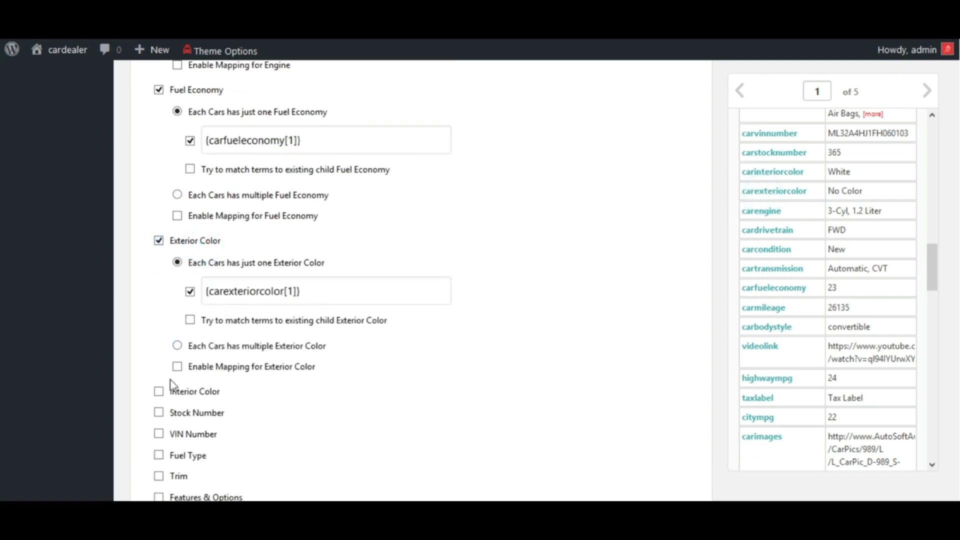
{"action": "left_click", "coordinate": [160, 393]}
{"action": "scroll", "coordinate": [270, 333], "scroll_direction": "down", "scroll_amount": 6}
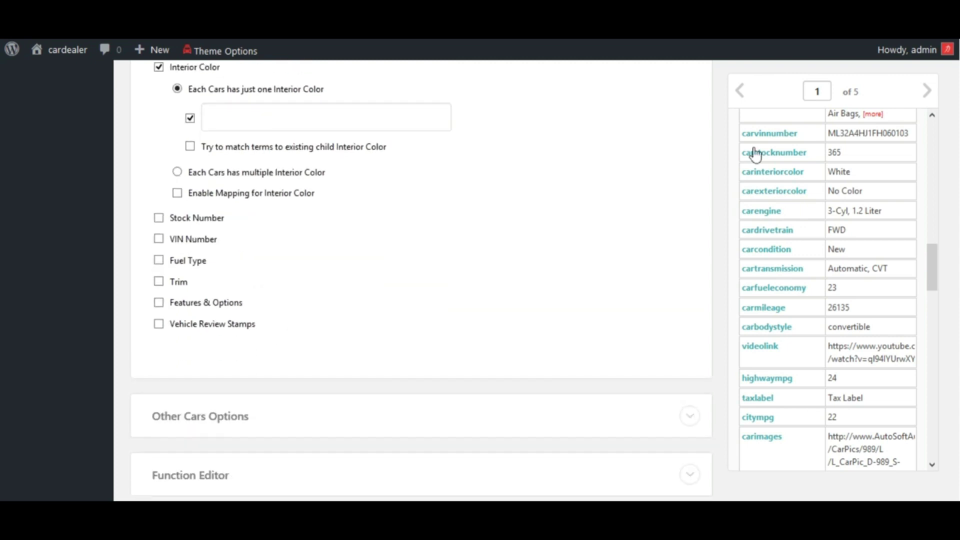
{"action": "left_click_drag", "start_coordinate": [767, 171], "coordinate": [298, 133]}
{"action": "left_click", "coordinate": [156, 219]}
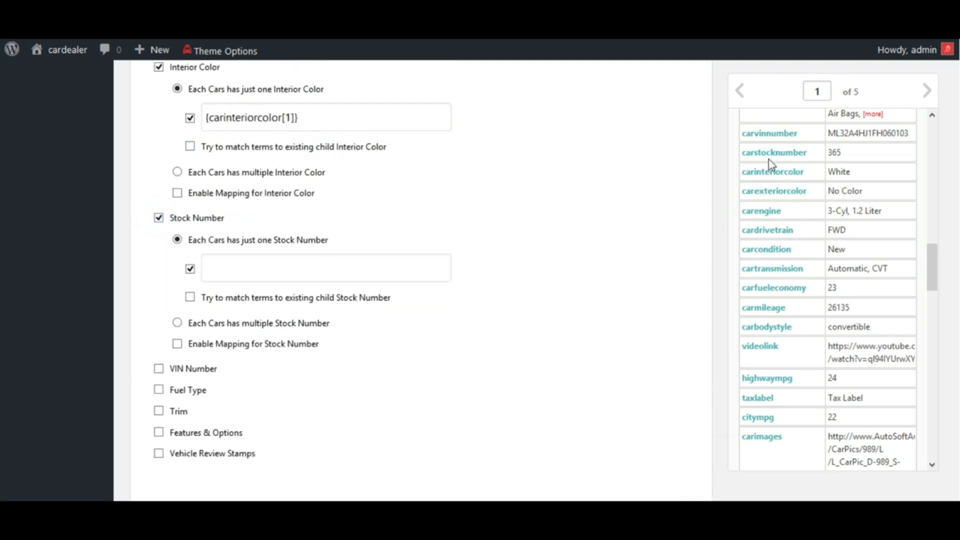
{"action": "left_click_drag", "start_coordinate": [768, 154], "coordinate": [380, 270]}
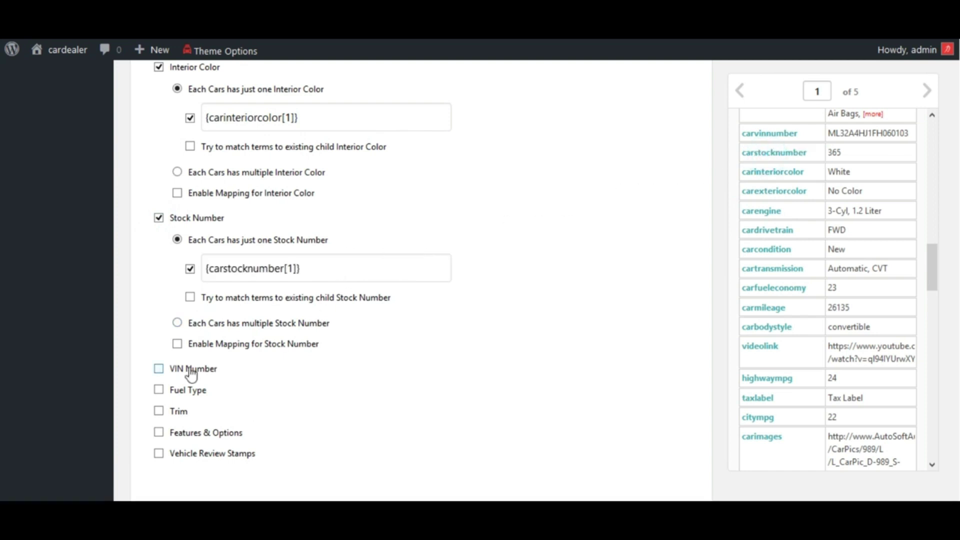
Step: Map VIN Number to carvinnumber and Fuel Type to {carfueltype[1]}
{"action": "left_click", "coordinate": [165, 373]}
{"action": "left_click_drag", "start_coordinate": [769, 132], "coordinate": [290, 415]}
{"action": "scroll", "coordinate": [489, 350], "scroll_direction": "down", "scroll_amount": 5}
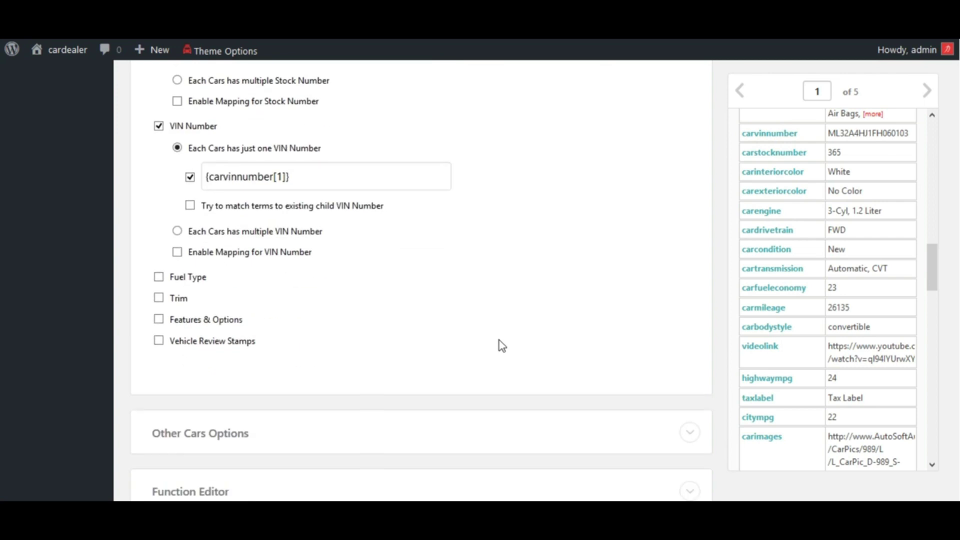
{"action": "left_click", "coordinate": [195, 280]}
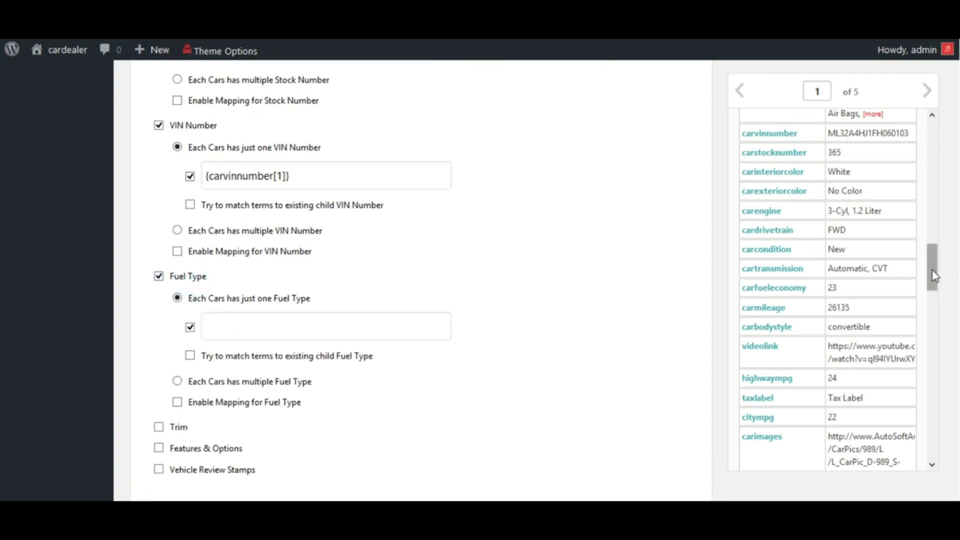
{"action": "left_click_drag", "start_coordinate": [932, 275], "coordinate": [939, 151]}
{"action": "left_click_drag", "start_coordinate": [777, 153], "coordinate": [283, 326]}
Step: Enable the Trim taxonomy and map it to cartrim
{"action": "scroll", "coordinate": [253, 339], "scroll_direction": "down", "scroll_amount": 3}
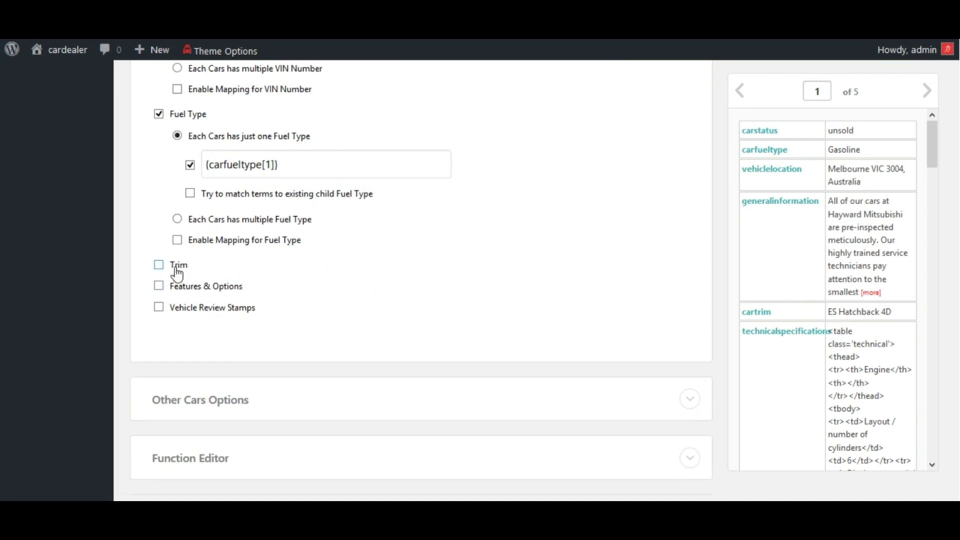
{"action": "left_click", "coordinate": [173, 265]}
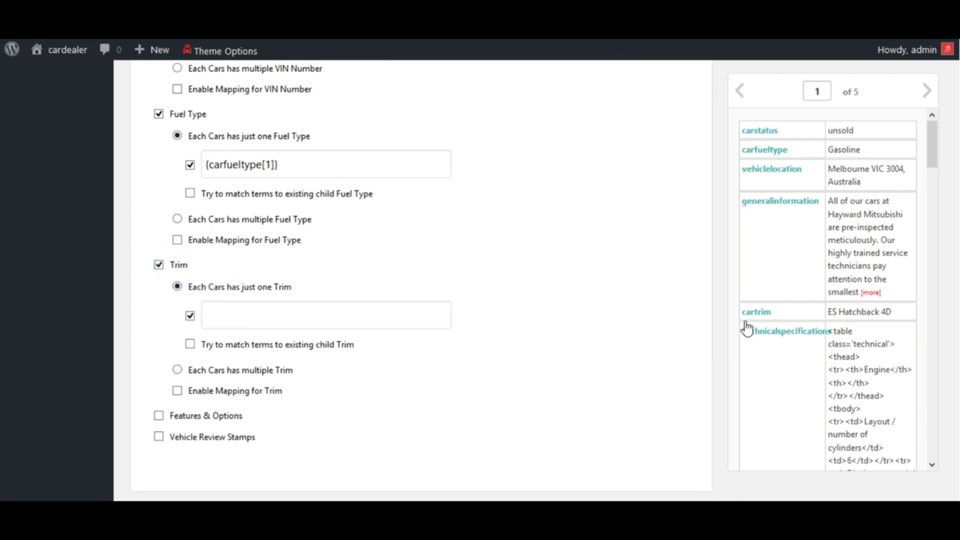
{"action": "left_click_drag", "start_coordinate": [748, 318], "coordinate": [300, 323]}
Step: Enable Features & Options with multiple comma-separated terms per car, mapped from carfeaturesoptions
{"action": "left_click", "coordinate": [216, 414]}
{"action": "scroll", "coordinate": [553, 340], "scroll_direction": "down", "scroll_amount": 3}
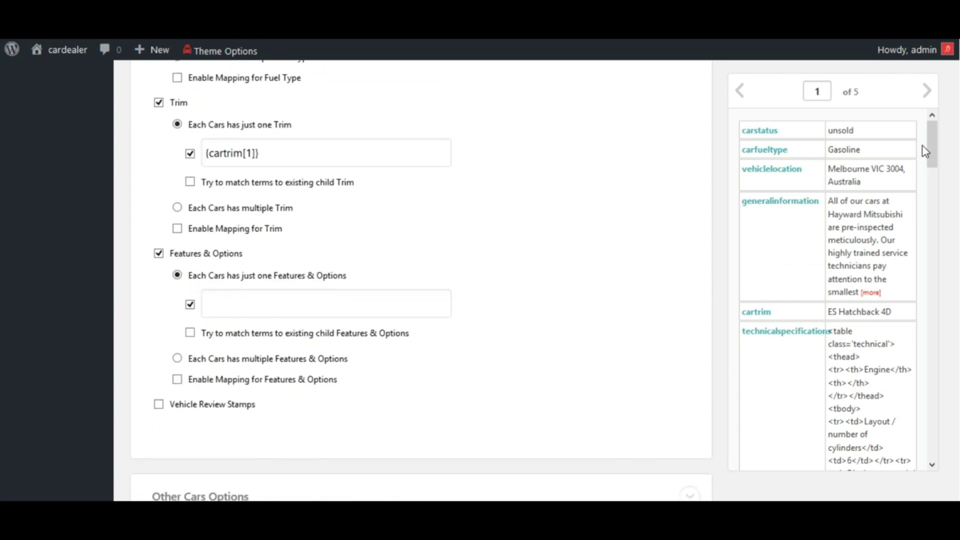
{"action": "left_click_drag", "start_coordinate": [925, 151], "coordinate": [925, 244]}
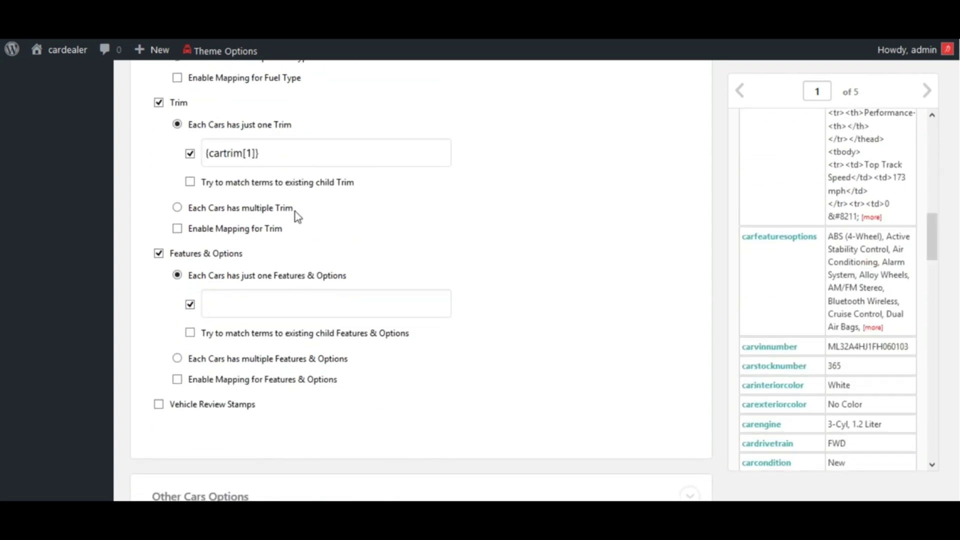
{"action": "left_click", "coordinate": [177, 358]}
{"action": "left_click", "coordinate": [300, 326]}
{"action": "left_click_drag", "start_coordinate": [797, 238], "coordinate": [289, 326]}
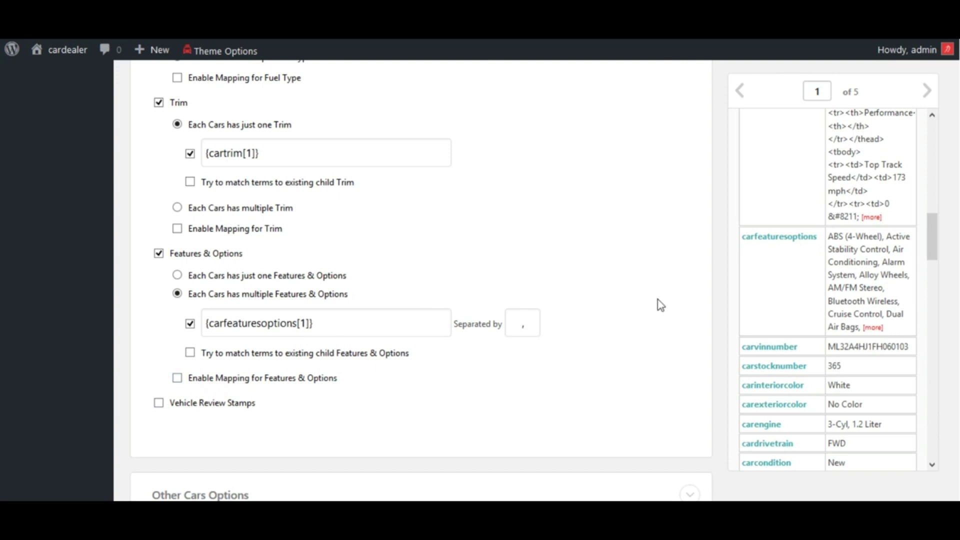
{"action": "scroll", "coordinate": [660, 305], "scroll_direction": "down", "scroll_amount": 3}
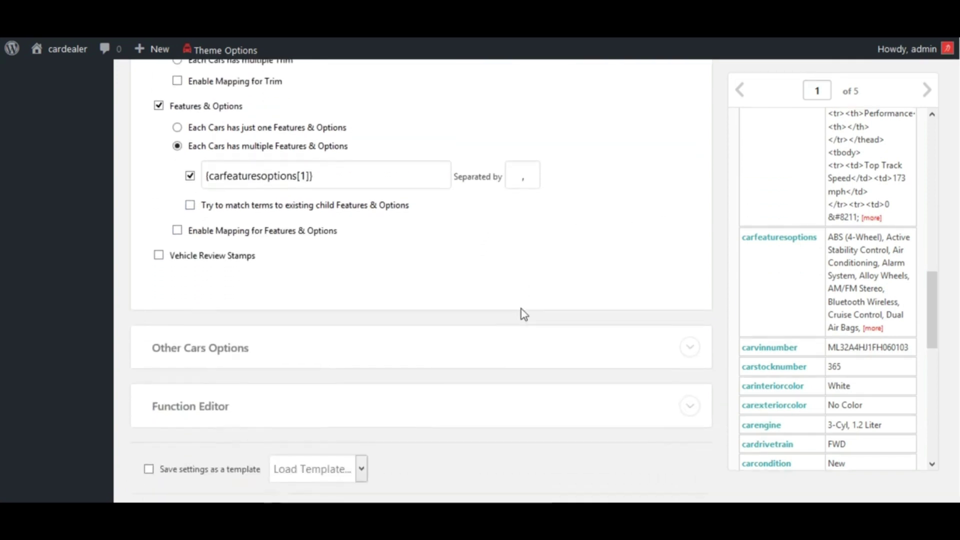
Step: Expand the PHP Function Editor and scroll through the whole mapping page to review it
{"action": "scroll", "coordinate": [504, 320], "scroll_direction": "down", "scroll_amount": 2}
{"action": "left_click", "coordinate": [424, 310]}
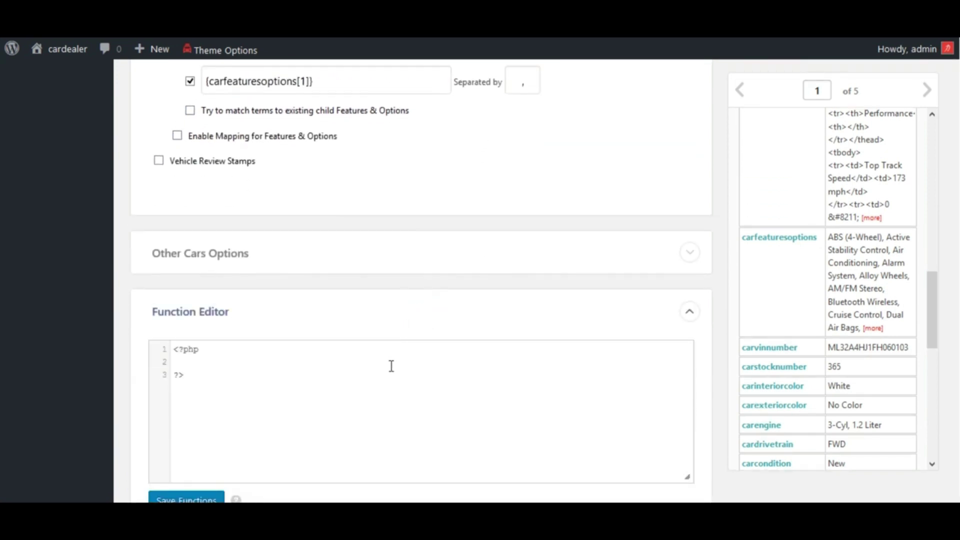
{"action": "scroll", "coordinate": [391, 366], "scroll_direction": "down", "scroll_amount": 2}
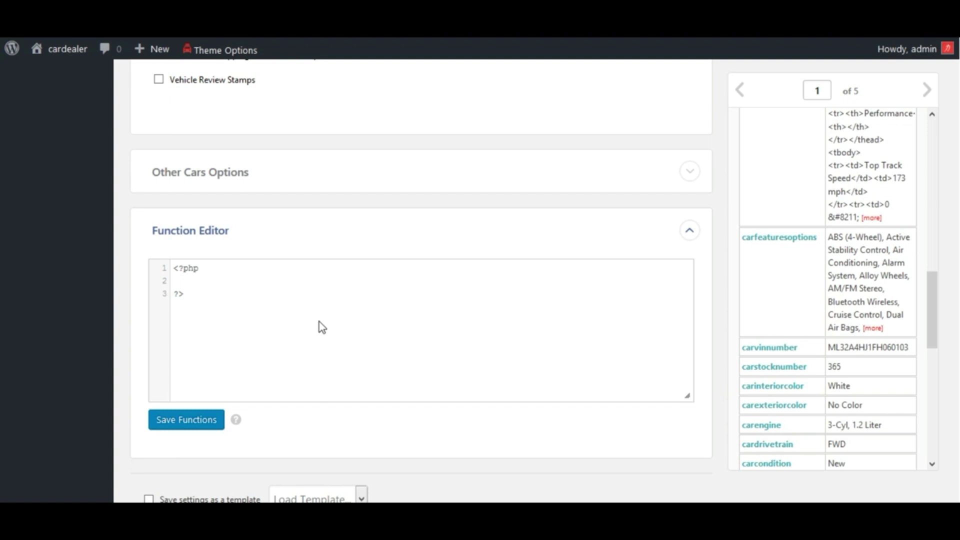
{"action": "scroll", "coordinate": [318, 199], "scroll_direction": "up", "scroll_amount": 15}
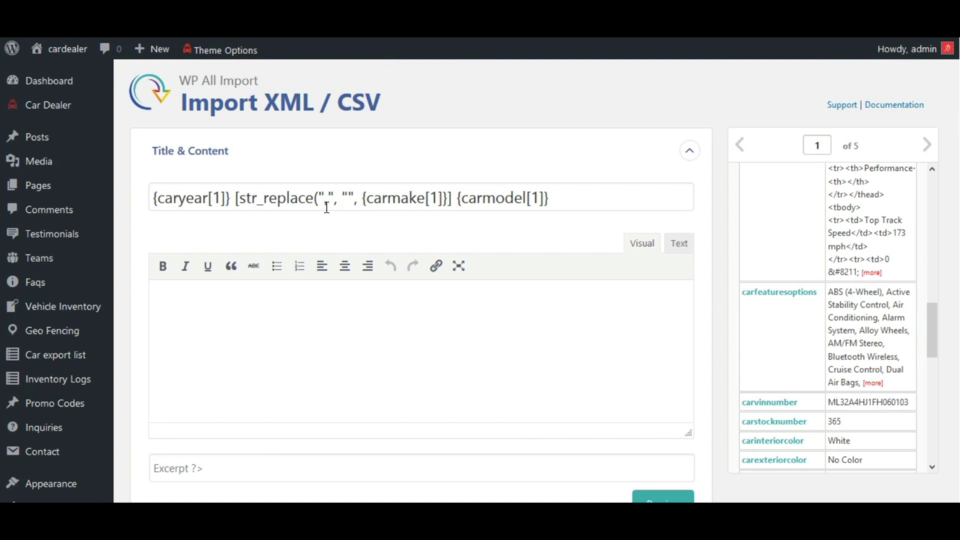
{"action": "scroll", "coordinate": [2, 418], "scroll_direction": "down", "scroll_amount": 20}
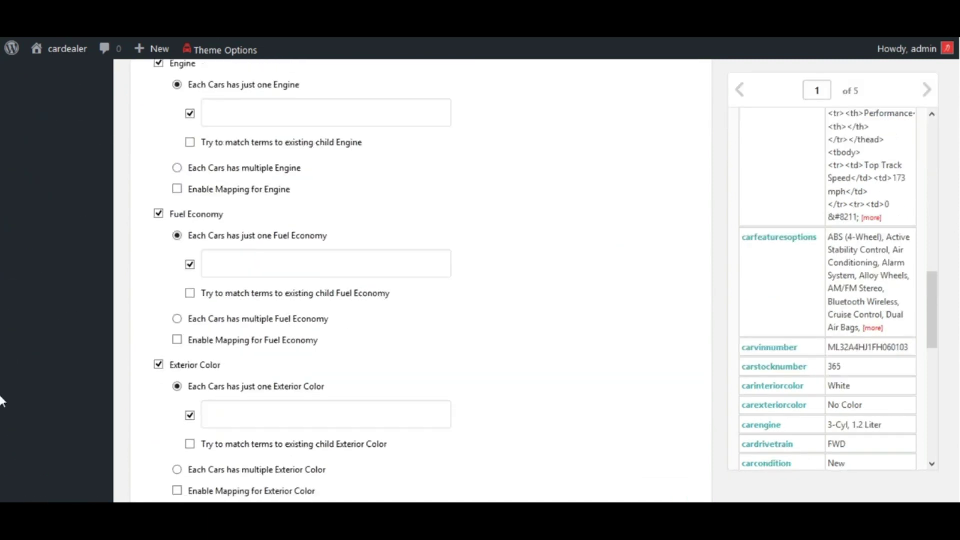
{"action": "scroll", "coordinate": [372, 329], "scroll_direction": "down", "scroll_amount": 2}
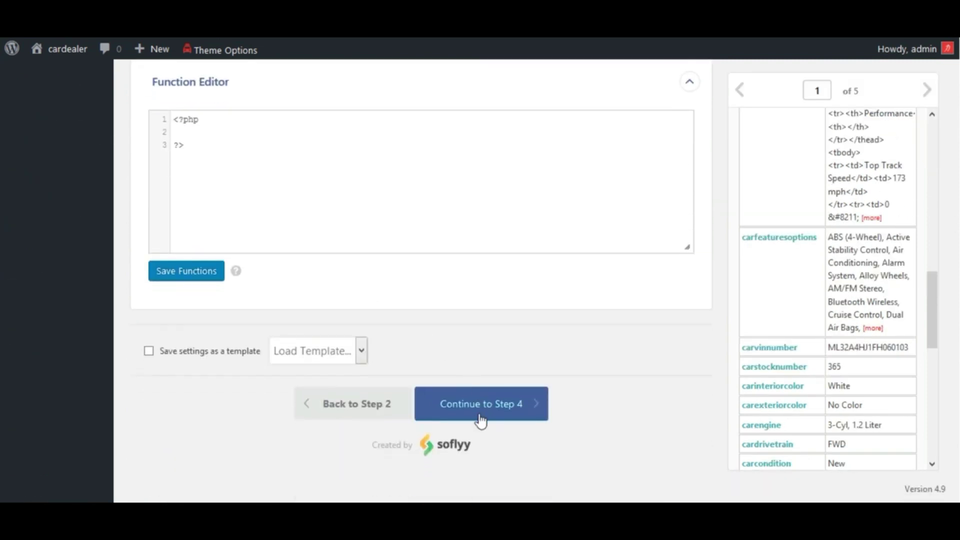
Step: Continue to Step 4 and set carvinnumber as the Unique Identifier
{"action": "left_click", "coordinate": [470, 459]}
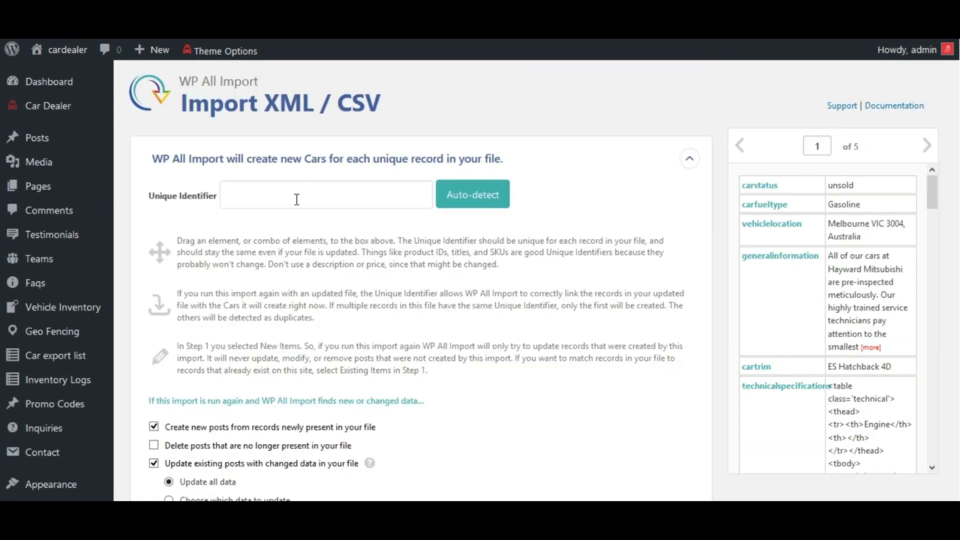
{"action": "left_click", "coordinate": [280, 198]}
{"action": "left_click_drag", "start_coordinate": [933, 196], "coordinate": [938, 313]}
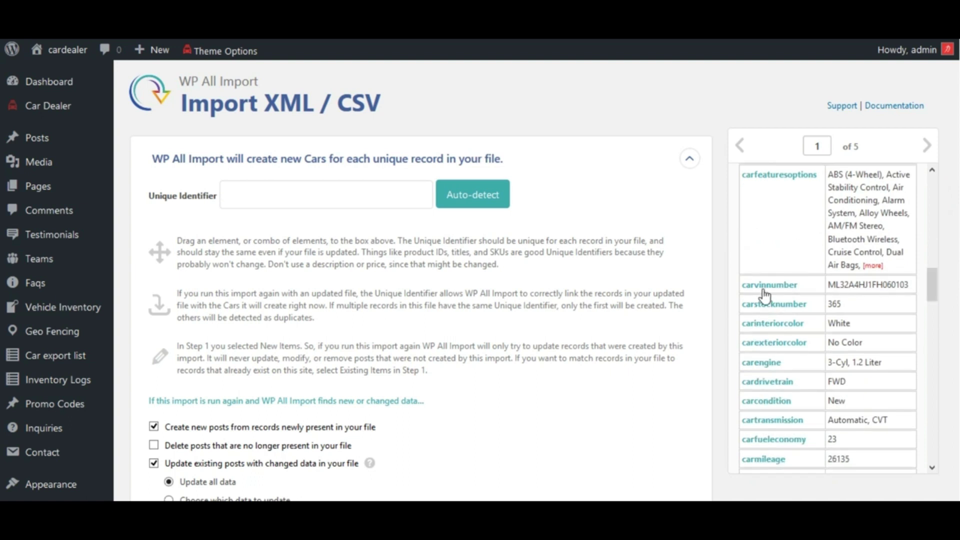
{"action": "left_click_drag", "start_coordinate": [763, 285], "coordinate": [295, 196]}
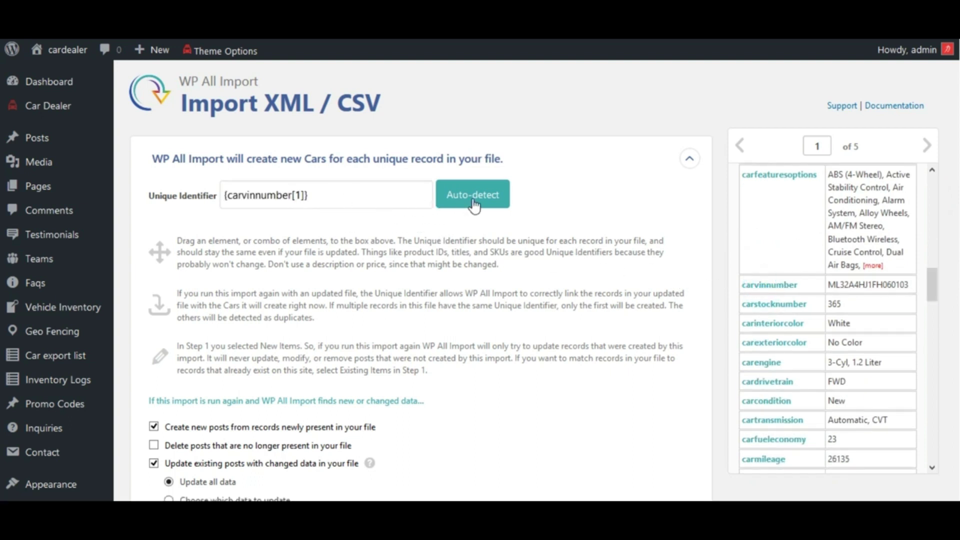
{"action": "scroll", "coordinate": [357, 307], "scroll_direction": "down", "scroll_amount": 5}
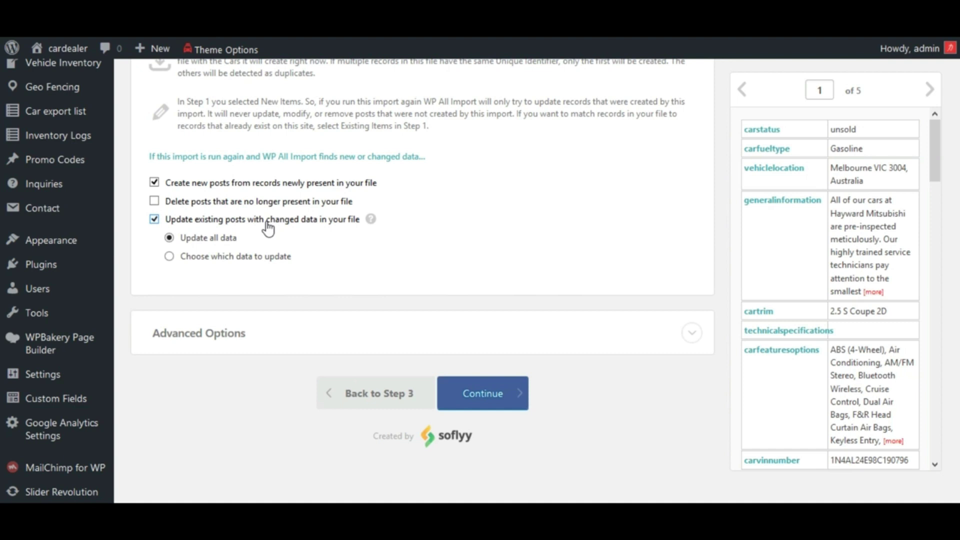
Step: Briefly pick 'Choose which data to update', then return to 'Update all data'
{"action": "left_click", "coordinate": [169, 257]}
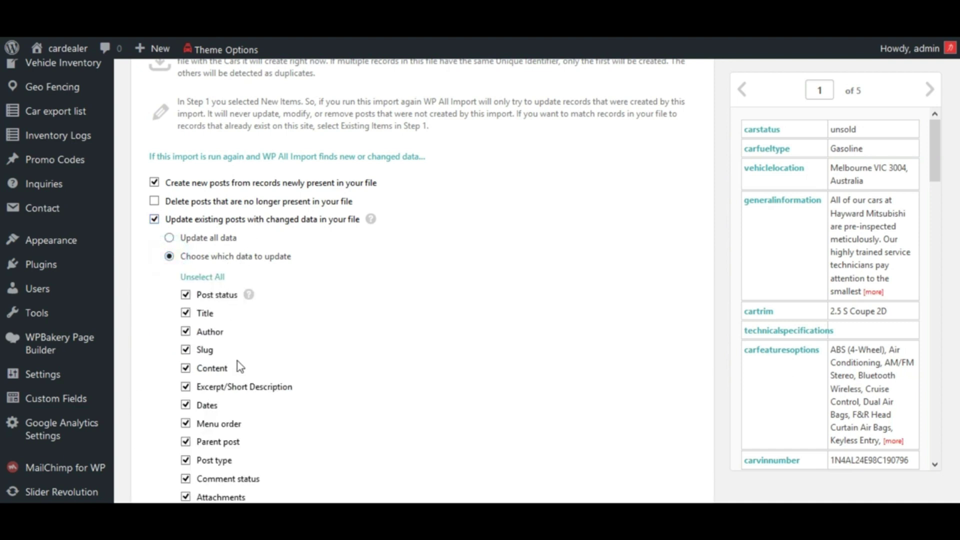
{"action": "scroll", "coordinate": [240, 370], "scroll_direction": "down", "scroll_amount": 5}
{"action": "scroll", "coordinate": [241, 381], "scroll_direction": "up", "scroll_amount": 5}
{"action": "left_click", "coordinate": [169, 239]}
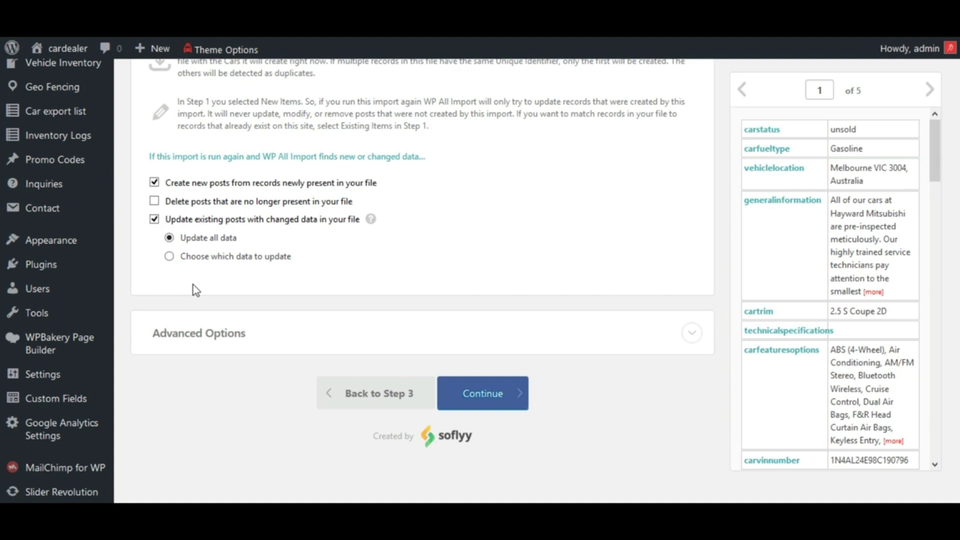
Step: Review advanced iterative processing (20 records per iteration, 1000-record chunks) and continue to confirmation
{"action": "left_click", "coordinate": [199, 331]}
{"action": "scroll", "coordinate": [215, 335], "scroll_direction": "down", "scroll_amount": 3}
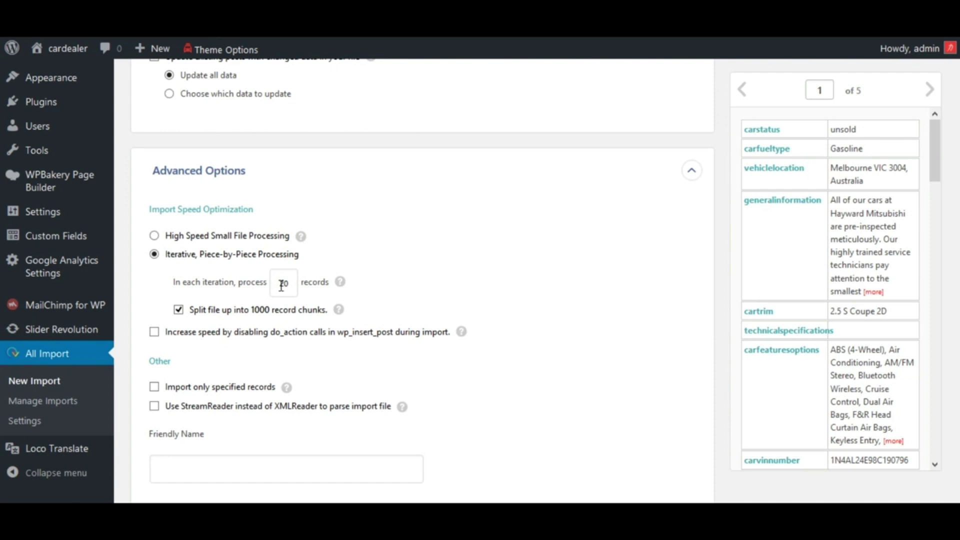
{"action": "left_click", "coordinate": [372, 285]}
{"action": "scroll", "coordinate": [330, 325], "scroll_direction": "down", "scroll_amount": 3}
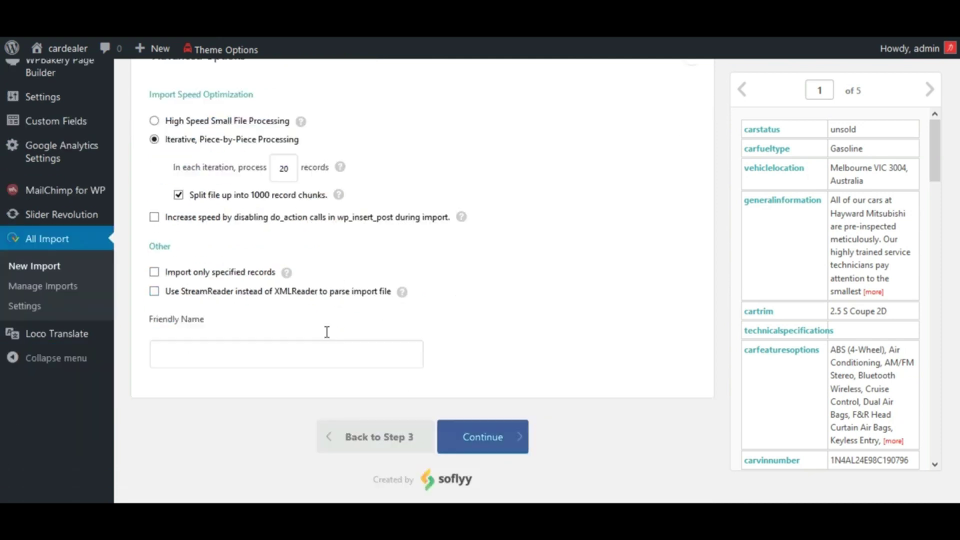
{"action": "left_click", "coordinate": [489, 414]}
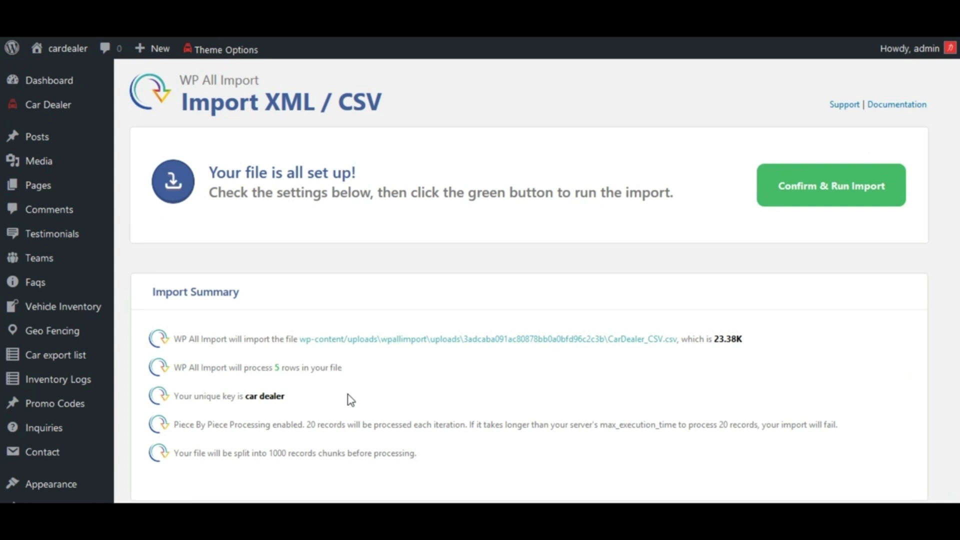
Step: Review the CarDealer_CSV.csv import summary and run the import with Confirm & Run Import
{"action": "scroll", "coordinate": [350, 399], "scroll_direction": "down", "scroll_amount": 2}
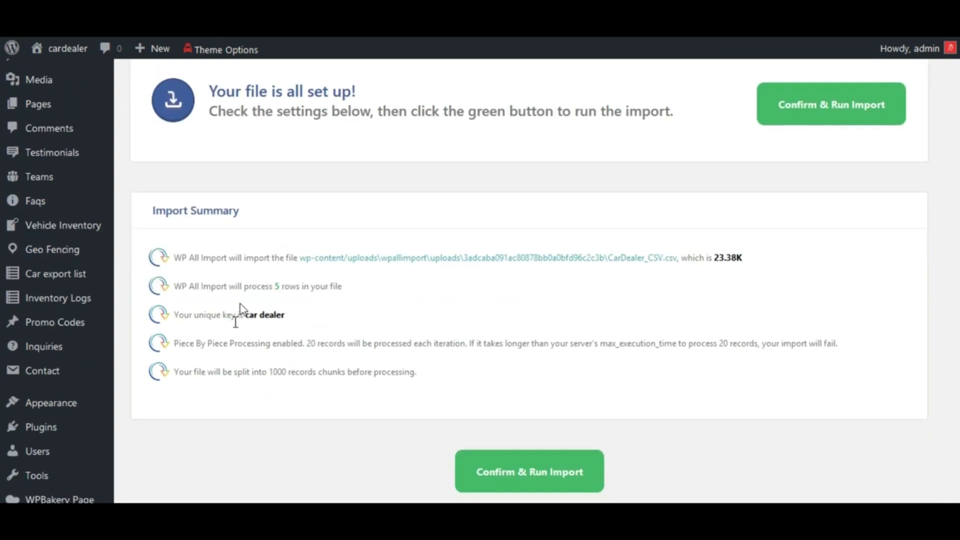
{"action": "scroll", "coordinate": [350, 399], "scroll_direction": "up", "scroll_amount": 2}
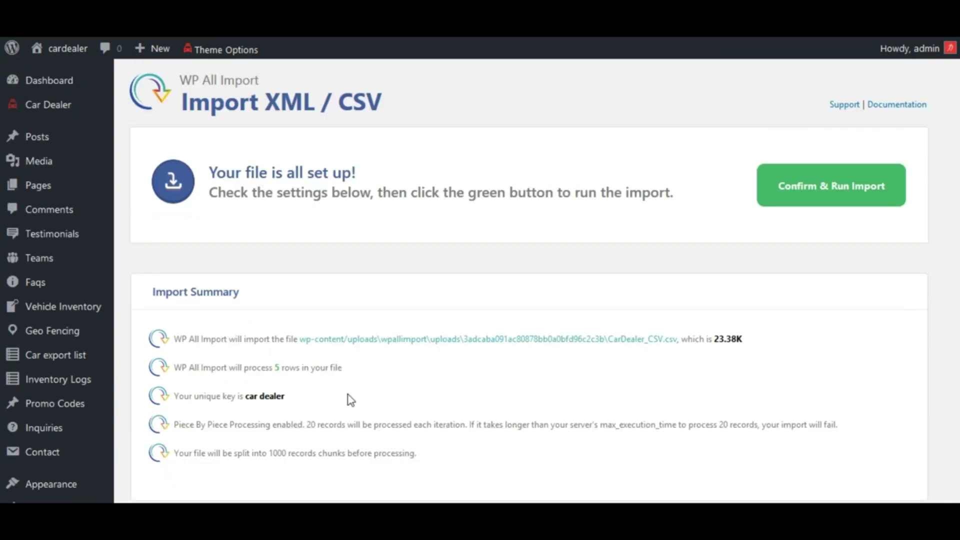
{"action": "scroll", "coordinate": [350, 400], "scroll_direction": "down", "scroll_amount": 2}
{"action": "left_click", "coordinate": [518, 476]}
Step: Wait for Import Complete and scroll through the import's field-by-field log
{"action": "scroll", "coordinate": [404, 345], "scroll_direction": "up", "scroll_amount": 2}
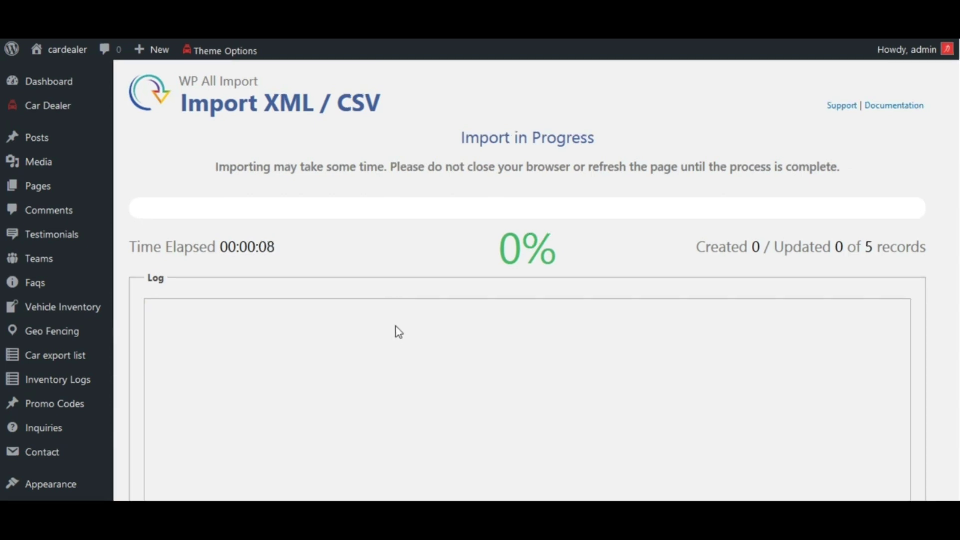
{"action": "scroll", "coordinate": [399, 332], "scroll_direction": "down", "scroll_amount": 2}
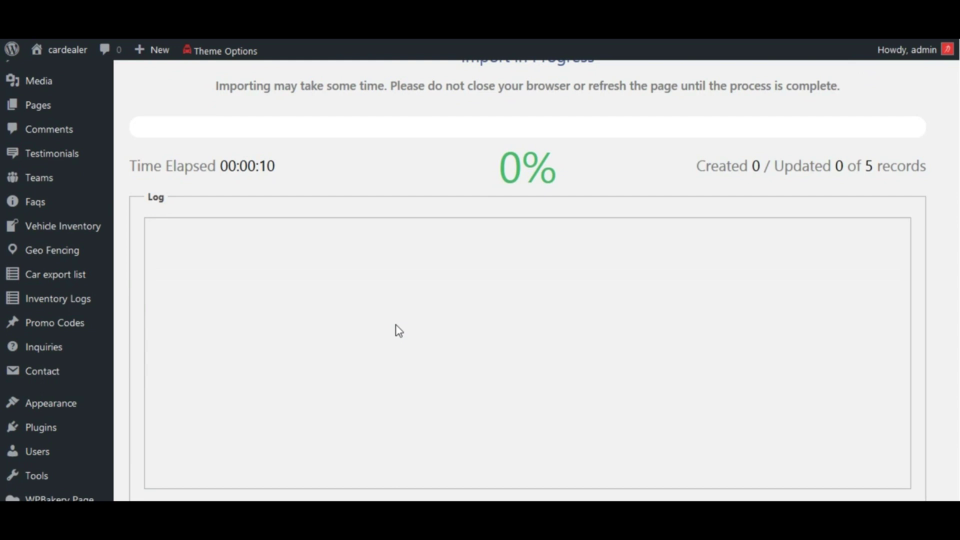
{"action": "scroll", "coordinate": [399, 331], "scroll_direction": "up", "scroll_amount": 2}
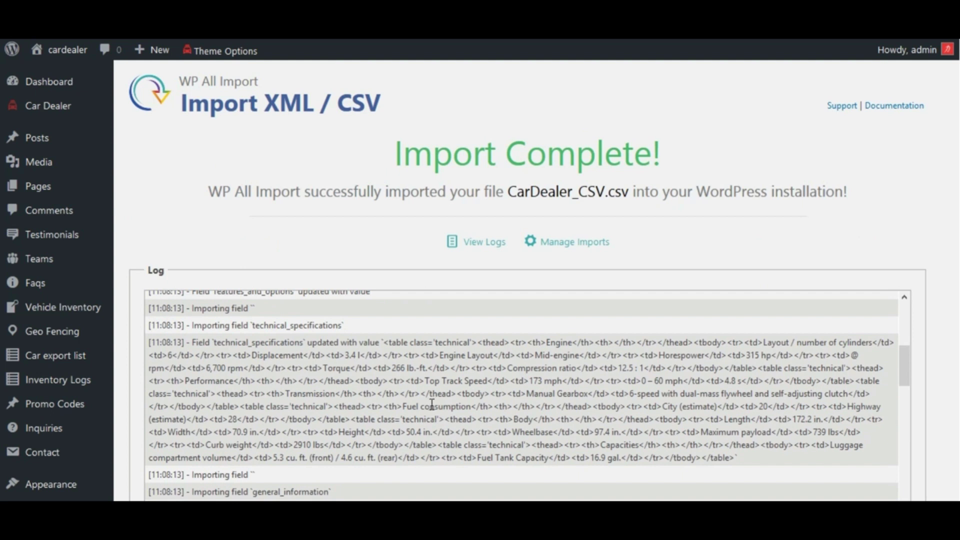
{"action": "scroll", "coordinate": [448, 389], "scroll_direction": "down", "scroll_amount": 2}
{"action": "scroll", "coordinate": [493, 376], "scroll_direction": "up", "scroll_amount": 3}
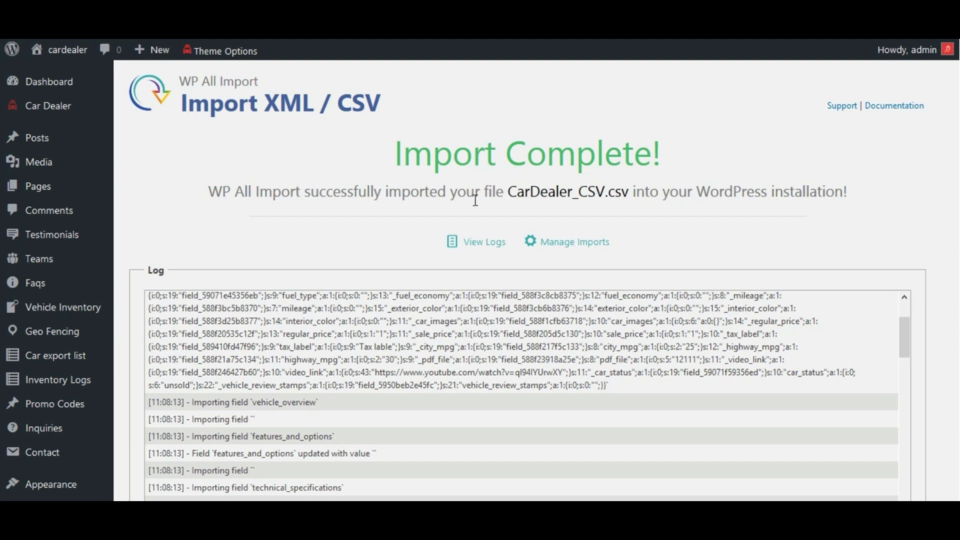
Step: Open Vehicle Inventory's All Cars list and scroll through the five imported cars
{"action": "mouse_move", "coordinate": [86, 309]}
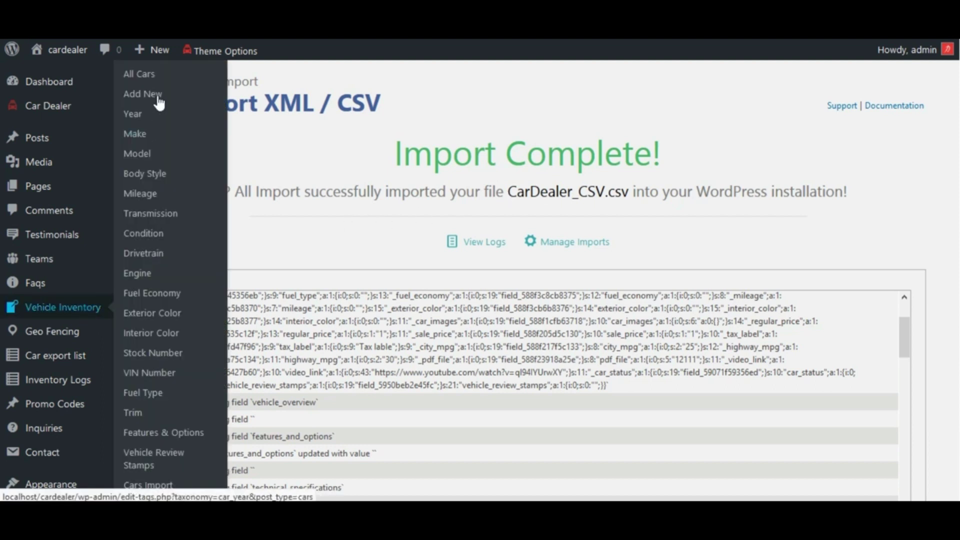
{"action": "left_click", "coordinate": [140, 75]}
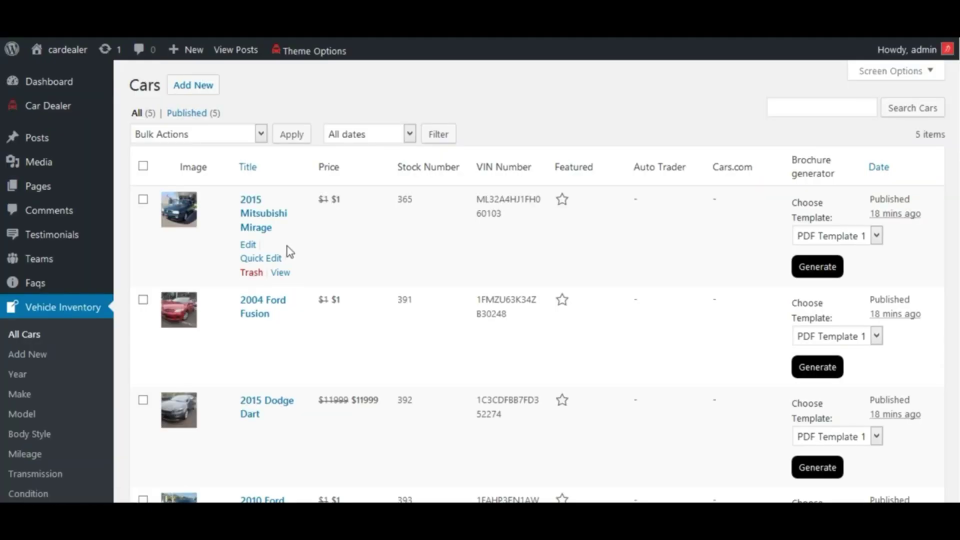
{"action": "scroll", "coordinate": [278, 234], "scroll_direction": "down", "scroll_amount": 6}
{"action": "scroll", "coordinate": [273, 260], "scroll_direction": "down", "scroll_amount": 5}
{"action": "scroll", "coordinate": [272, 273], "scroll_direction": "up", "scroll_amount": 8}
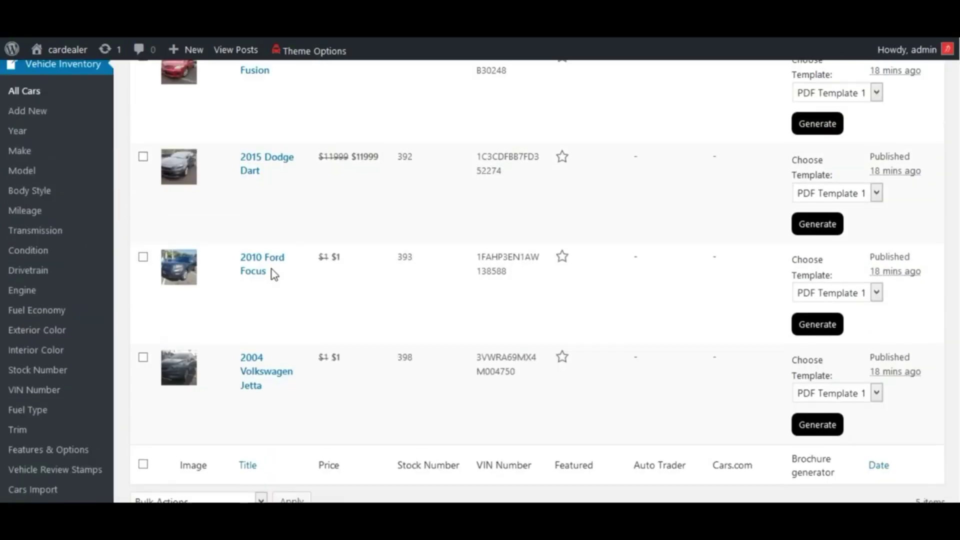
{"action": "scroll", "coordinate": [263, 200], "scroll_direction": "up", "scroll_amount": 4}
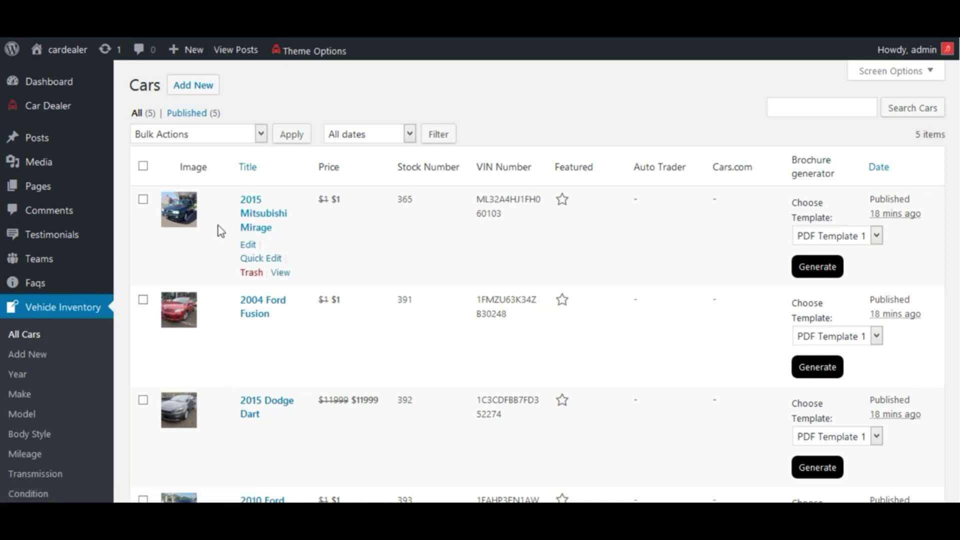
Step: Open the 2015 Mitsubishi Mirage for editing and view its imported image gallery
{"action": "left_click", "coordinate": [254, 226]}
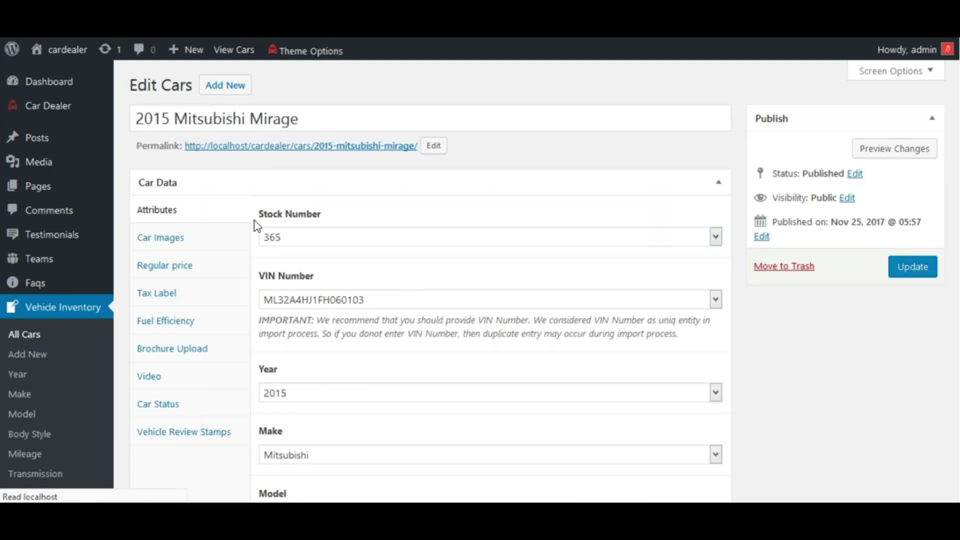
{"action": "scroll", "coordinate": [290, 277], "scroll_direction": "down", "scroll_amount": 6}
{"action": "scroll", "coordinate": [308, 316], "scroll_direction": "down", "scroll_amount": 10}
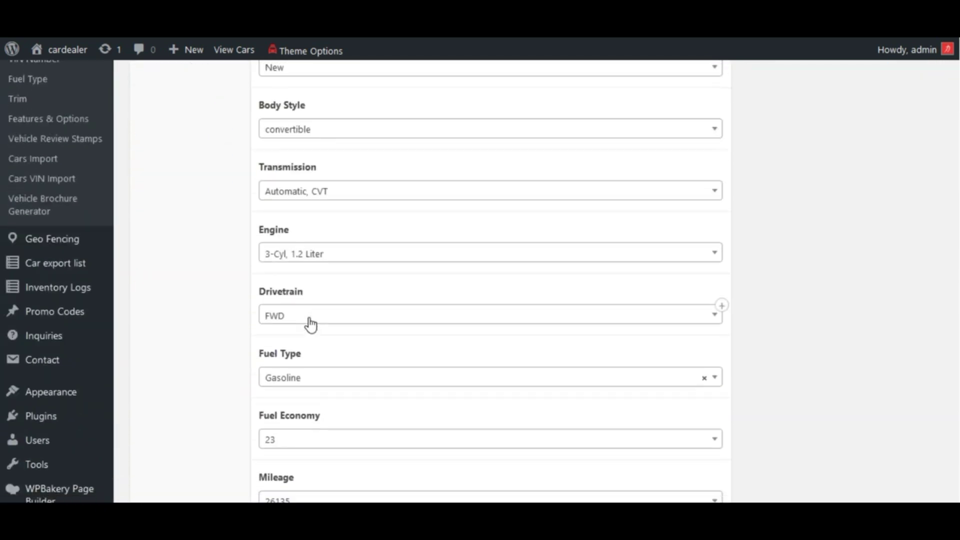
{"action": "scroll", "coordinate": [311, 324], "scroll_direction": "up", "scroll_amount": 17}
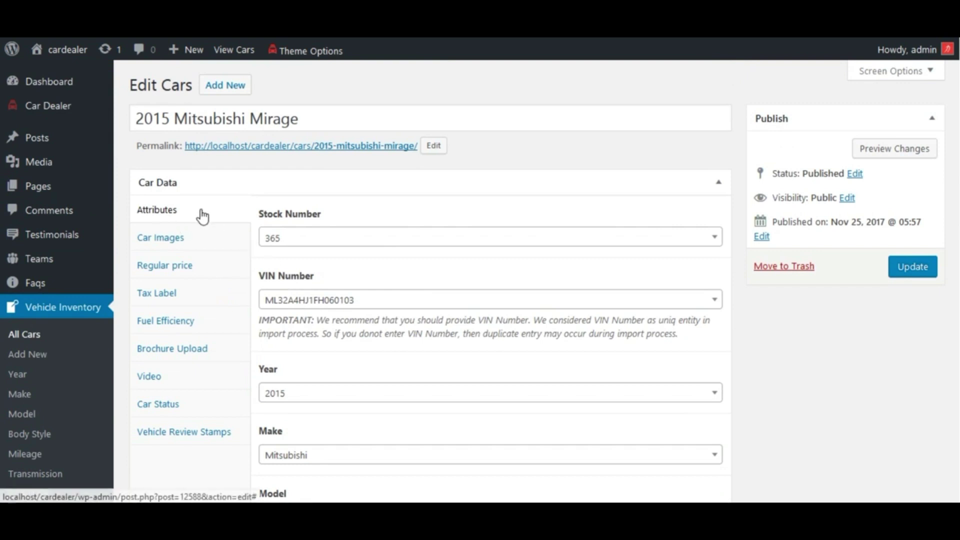
{"action": "left_click", "coordinate": [163, 241]}
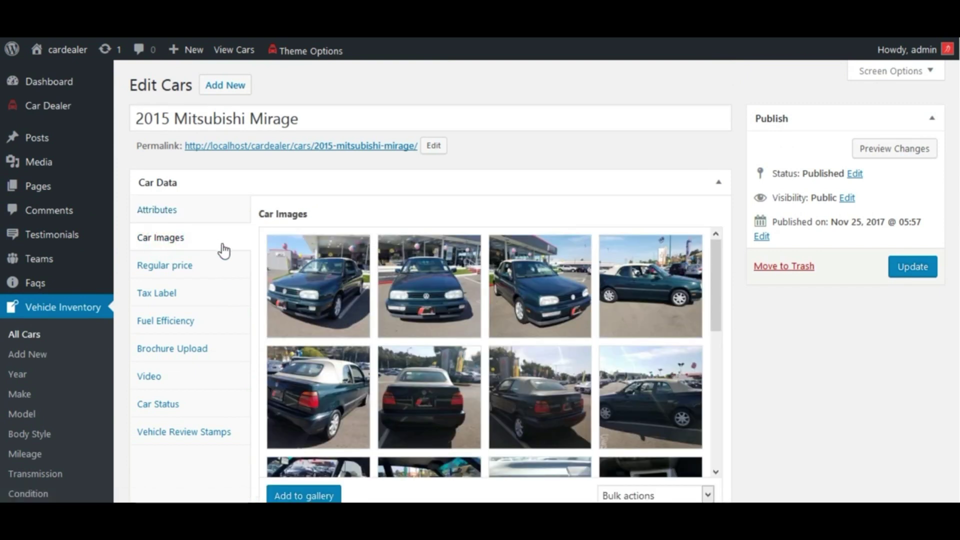
{"action": "scroll", "coordinate": [445, 295], "scroll_direction": "down", "scroll_amount": 6}
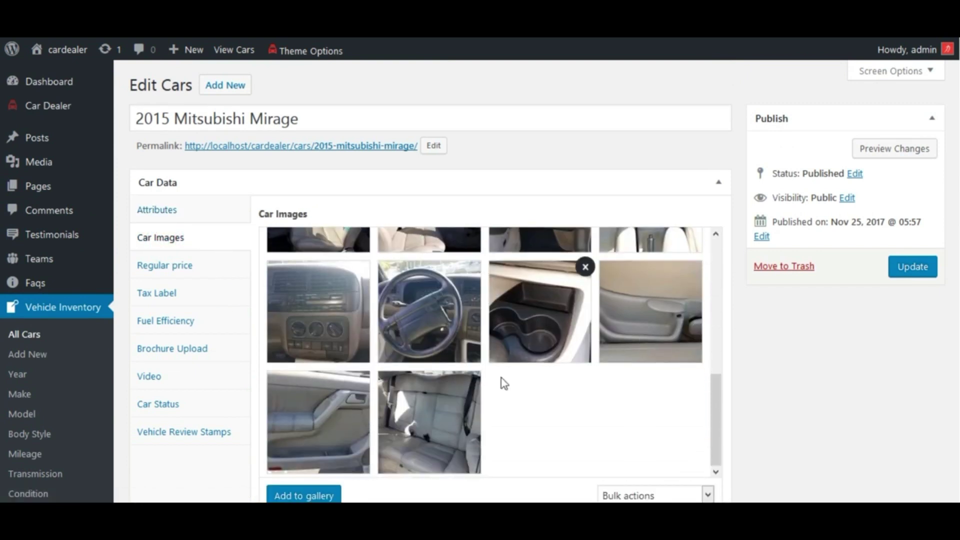
{"action": "scroll", "coordinate": [425, 385], "scroll_direction": "up", "scroll_amount": 6}
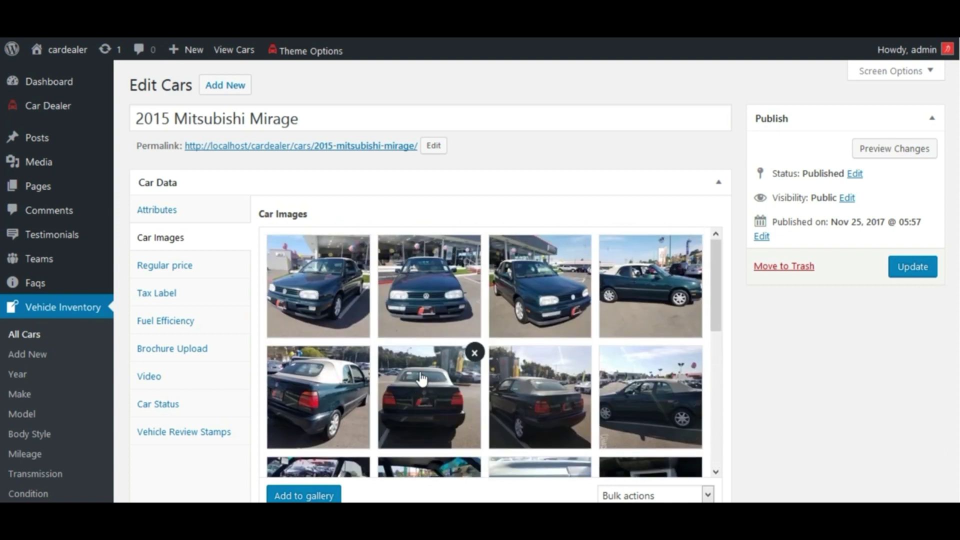
Step: Check the Car Data tabs: price, tax label, MPG, PDF brochure, YouTube video and sold status
{"action": "left_click", "coordinate": [184, 265]}
{"action": "left_click", "coordinate": [174, 296]}
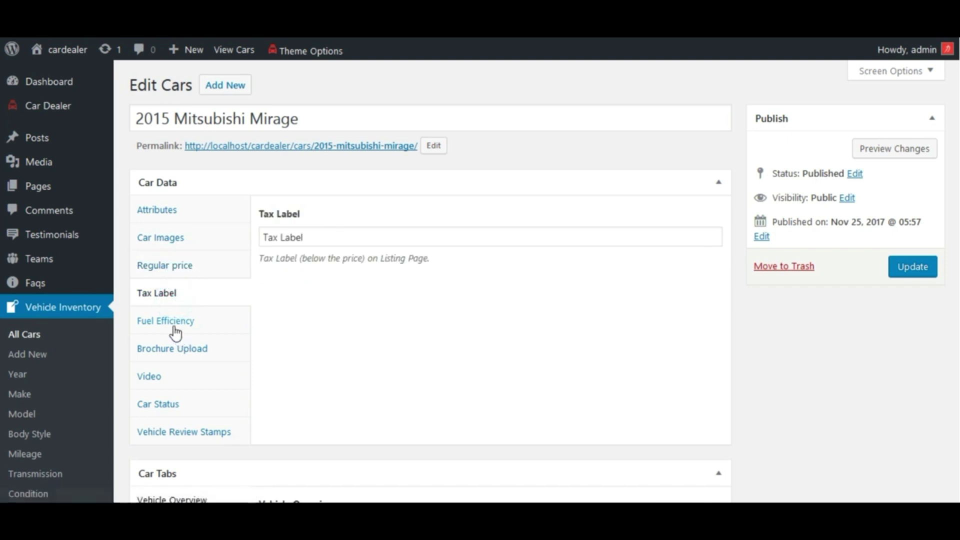
{"action": "left_click", "coordinate": [173, 324]}
{"action": "left_click", "coordinate": [182, 349]}
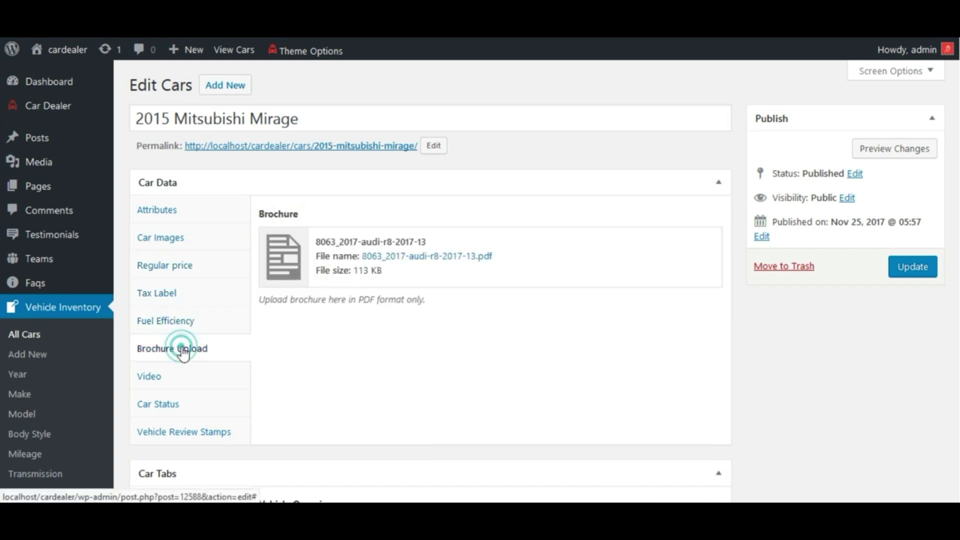
{"action": "left_click", "coordinate": [168, 374]}
{"action": "left_click", "coordinate": [168, 402]}
{"action": "scroll", "coordinate": [302, 358], "scroll_direction": "down", "scroll_amount": 6}
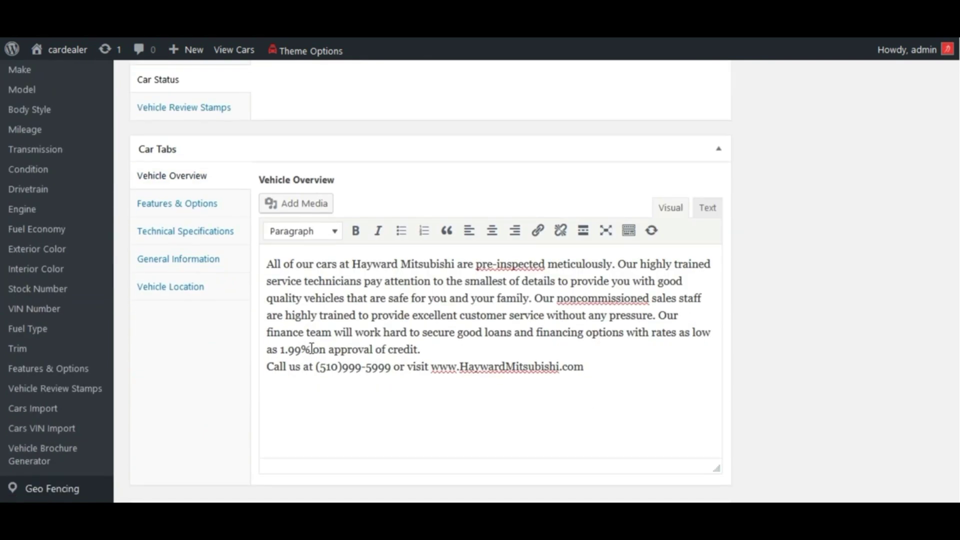
Step: Check the Car Tabs: features and options, technical specifications, general information and vehicle location map
{"action": "left_click", "coordinate": [175, 204]}
{"action": "left_click", "coordinate": [175, 232]}
{"action": "left_click", "coordinate": [175, 261]}
{"action": "left_click", "coordinate": [176, 286]}
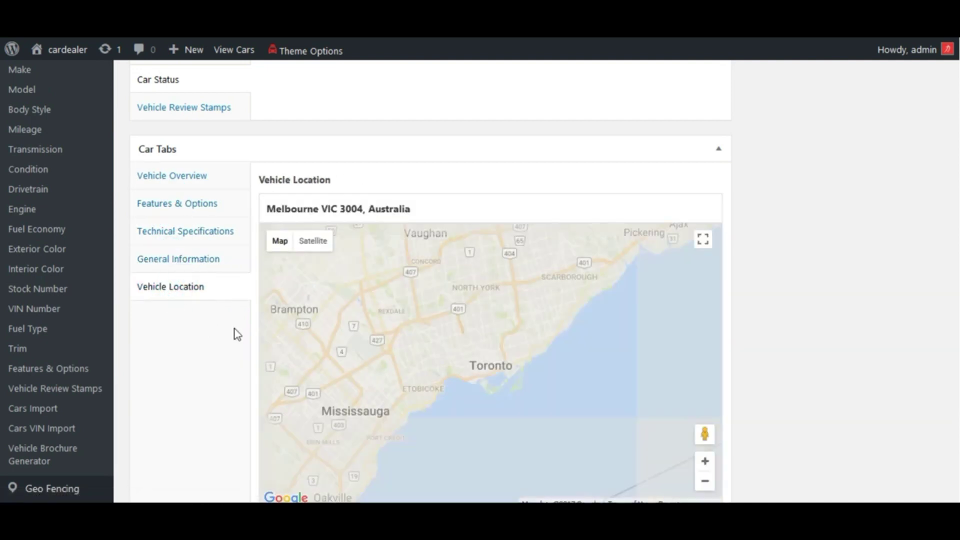
{"action": "scroll", "coordinate": [192, 320], "scroll_direction": "down", "scroll_amount": 2}
Step: Scroll up the CarDealer_CSV.csv Import Complete page to review the image-download log
{"action": "scroll", "coordinate": [238, 334], "scroll_direction": "up", "scroll_amount": 5}
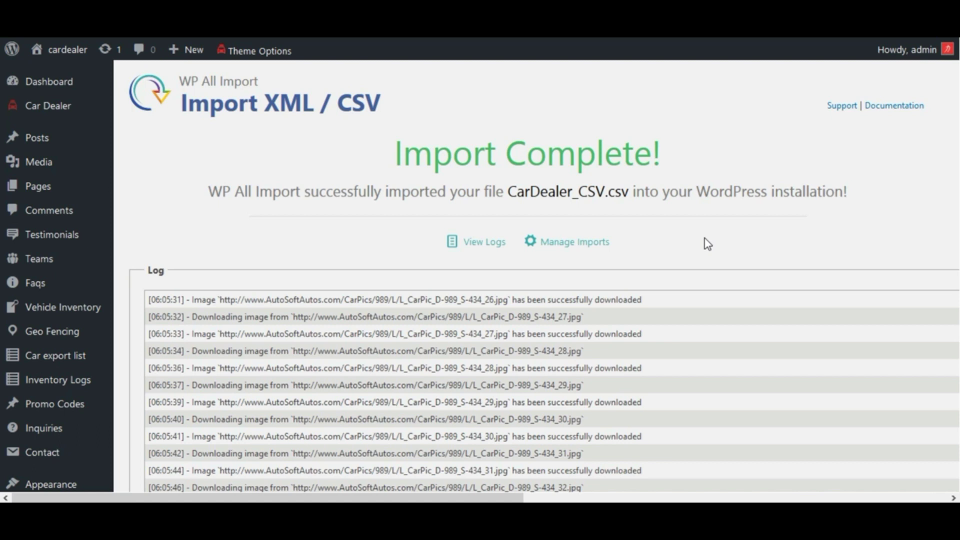
Step: From Manage Imports, bring up the Cron Scheduling page for import ID 10
{"action": "left_click", "coordinate": [565, 243]}
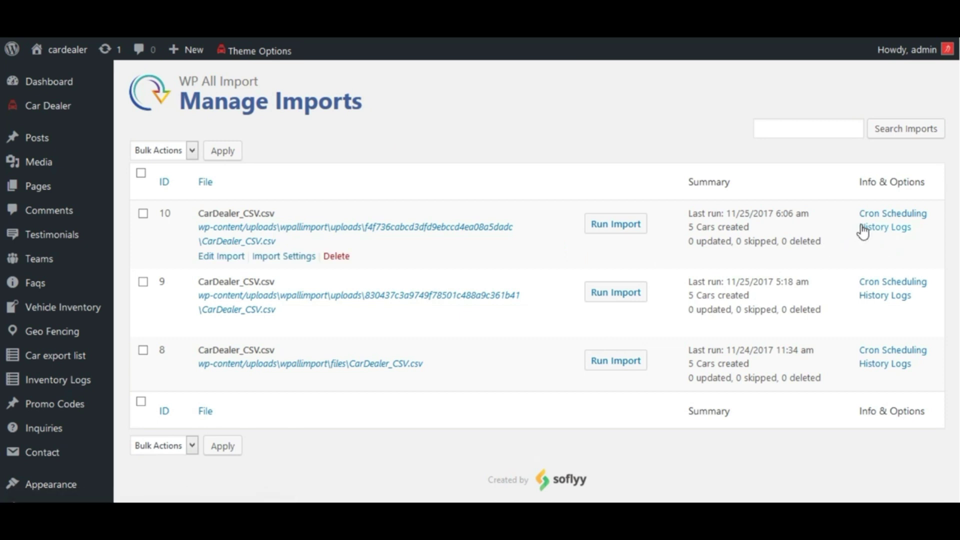
{"action": "left_click", "coordinate": [876, 213]}
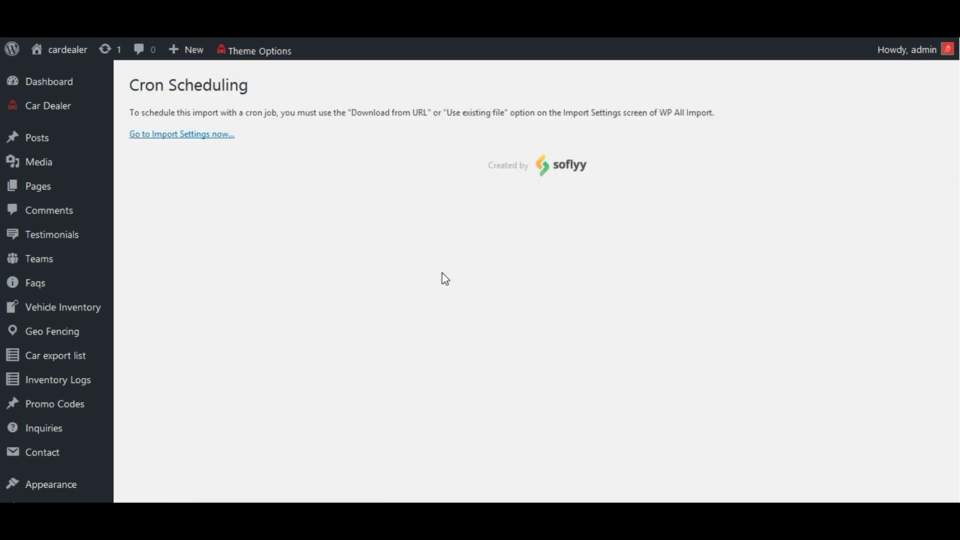
Step: In import 10's settings, switch the source to Download from URL with the sample-cardealer-inventory.csv link
{"action": "left_click", "coordinate": [166, 141]}
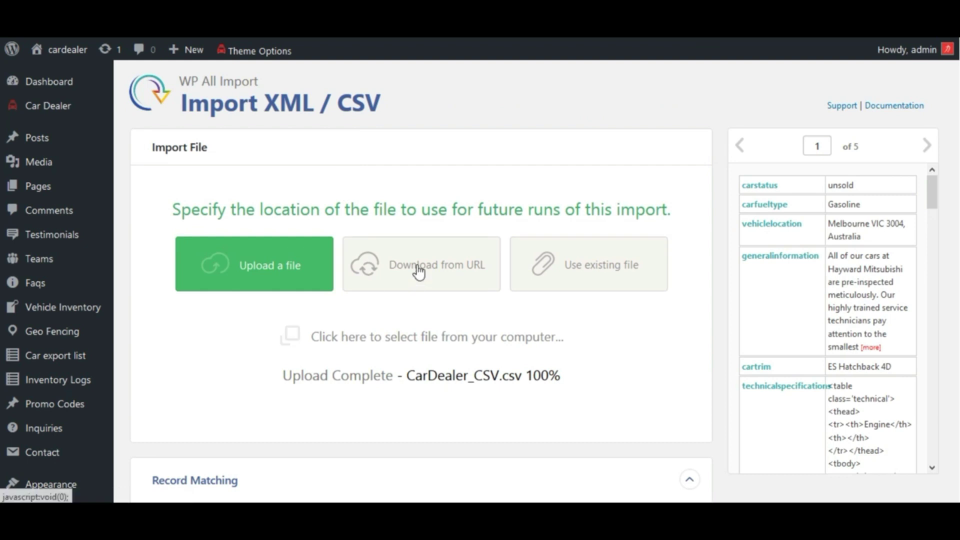
{"action": "left_click", "coordinate": [419, 273]}
{"action": "left_click", "coordinate": [353, 336]}
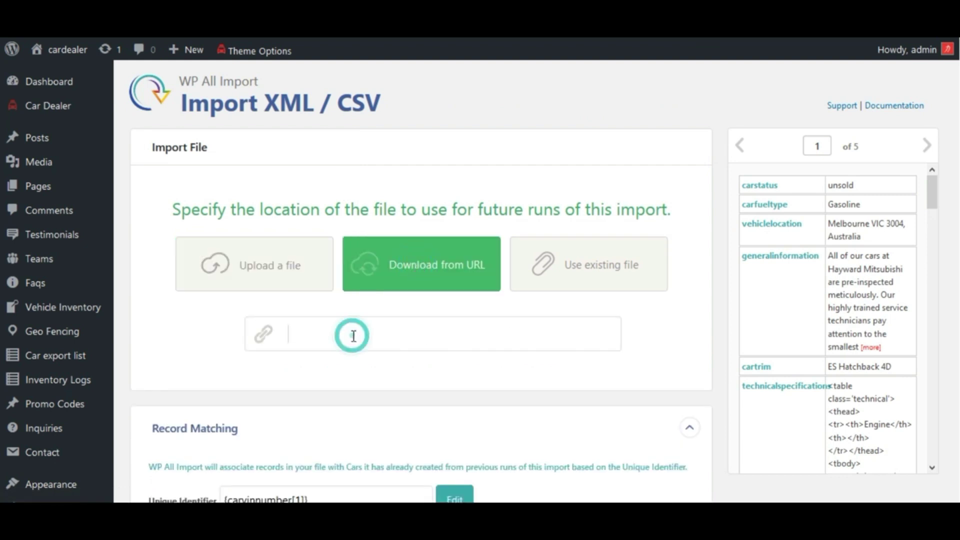
{"action": "key", "text": "ctrl+v"}
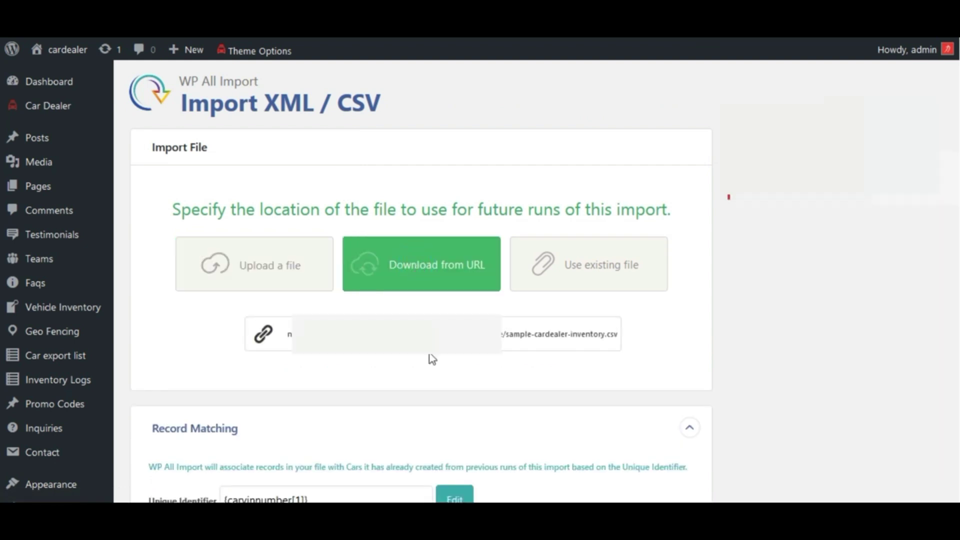
Step: Save the updated import configuration and return to Cron Scheduling for import 10
{"action": "scroll", "coordinate": [430, 358], "scroll_direction": "down", "scroll_amount": 5}
{"action": "scroll", "coordinate": [421, 300], "scroll_direction": "down", "scroll_amount": 3}
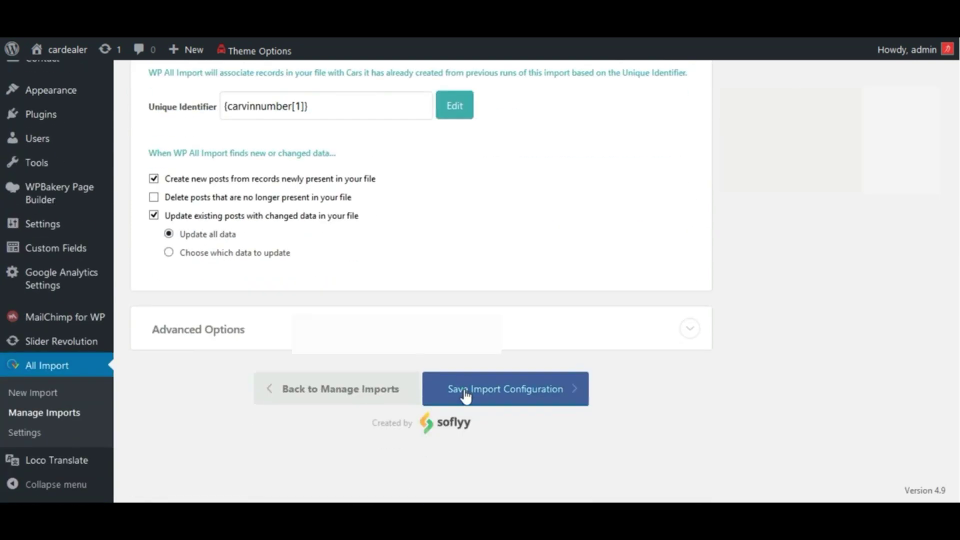
{"action": "left_click", "coordinate": [464, 390]}
{"action": "scroll", "coordinate": [470, 261], "scroll_direction": "up", "scroll_amount": 4}
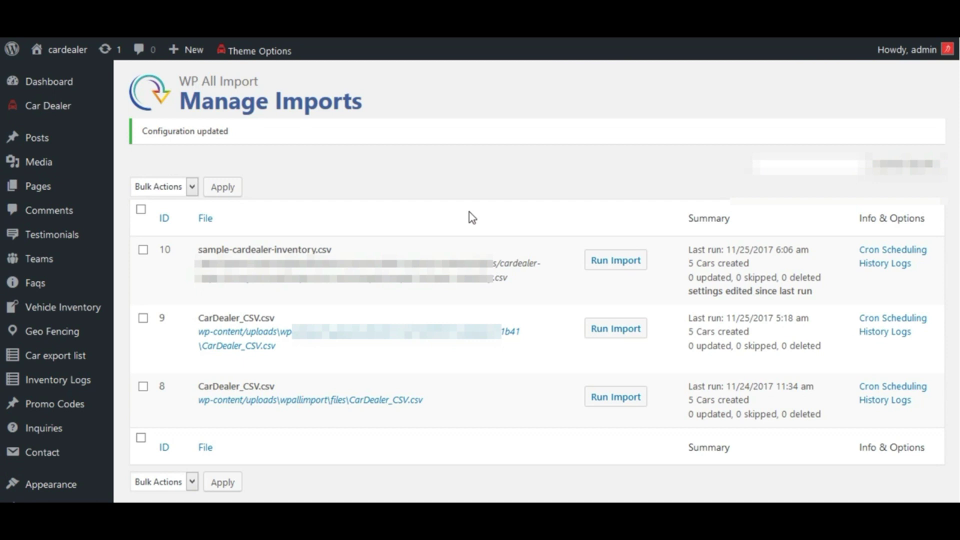
{"action": "mouse_move", "coordinate": [483, 258]}
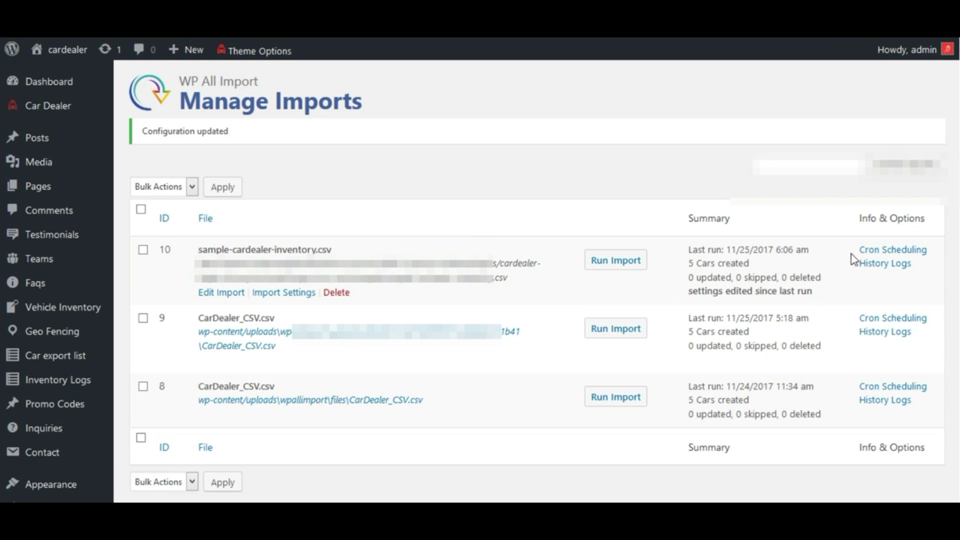
{"action": "left_click", "coordinate": [886, 258]}
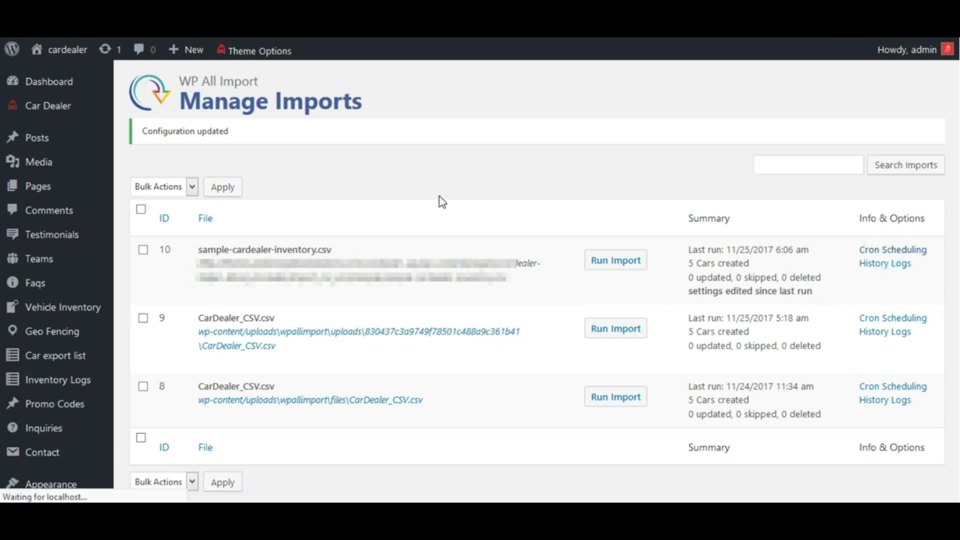